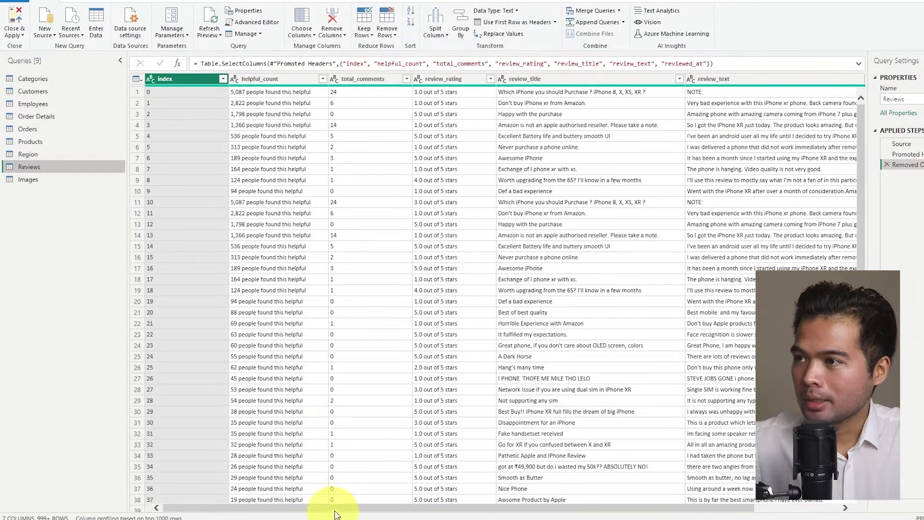
Step: Add a Column From Examples on review_rating, using 3.0 as the example to extract each numeric rating
click(463, 84)
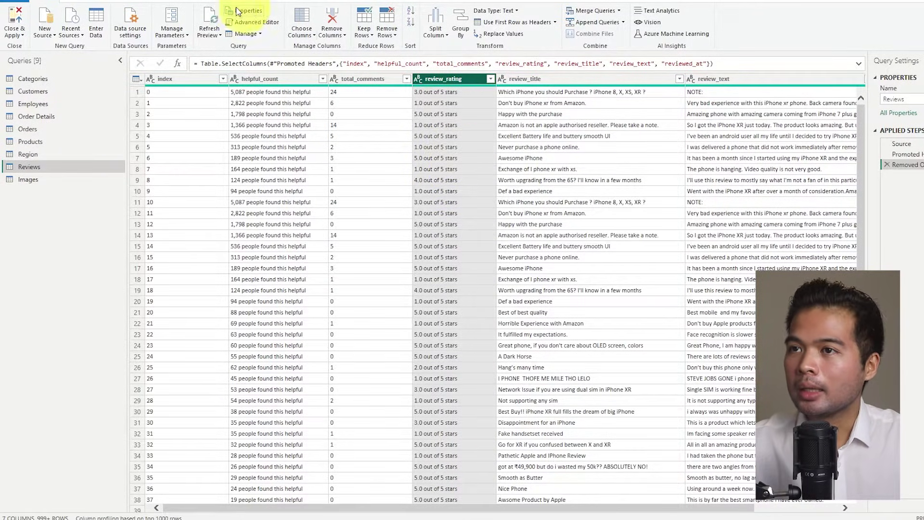
click(135, 2)
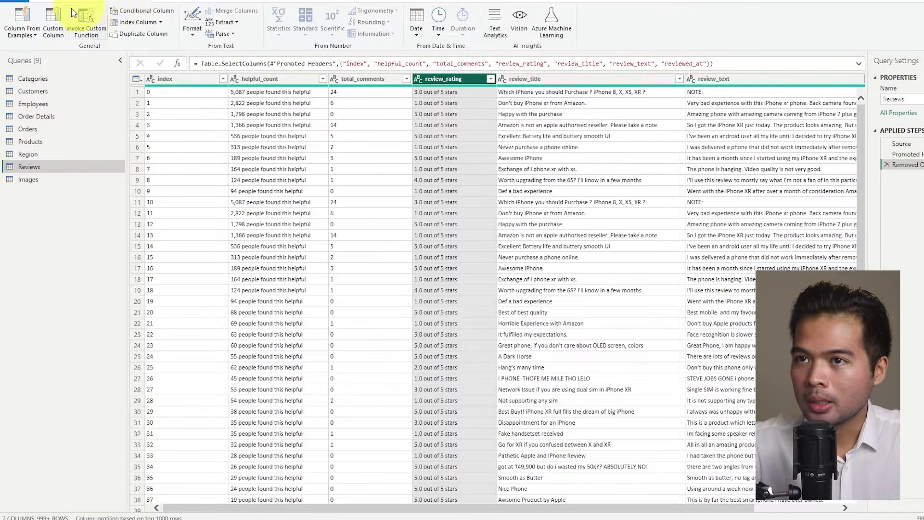
click(34, 20)
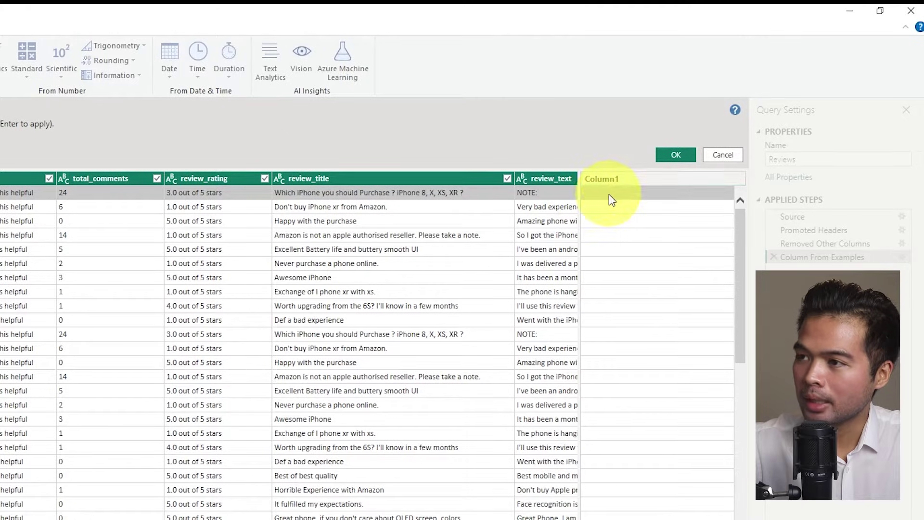
click(625, 193)
text(3.0)
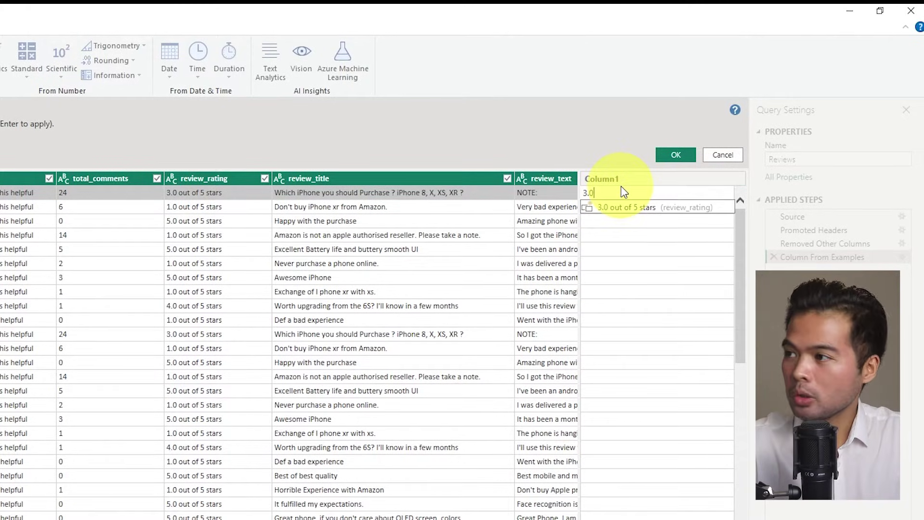
key(Return)
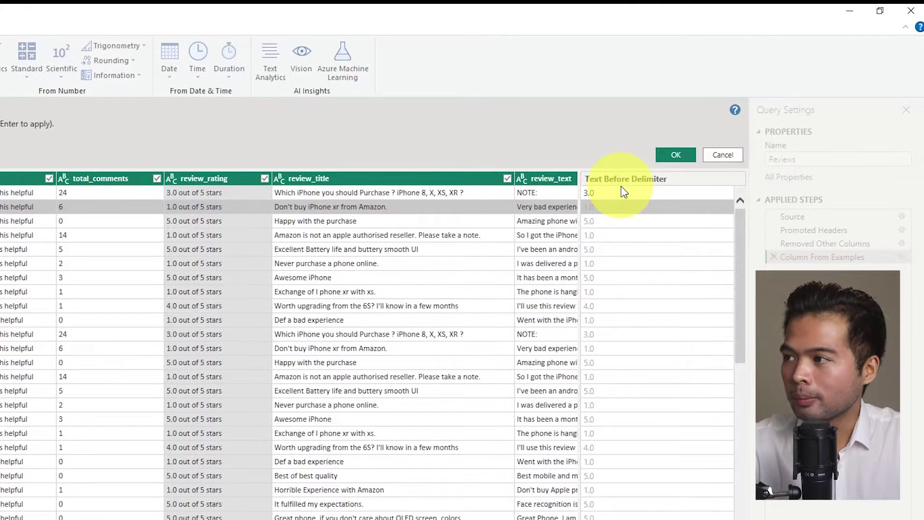
click(617, 199)
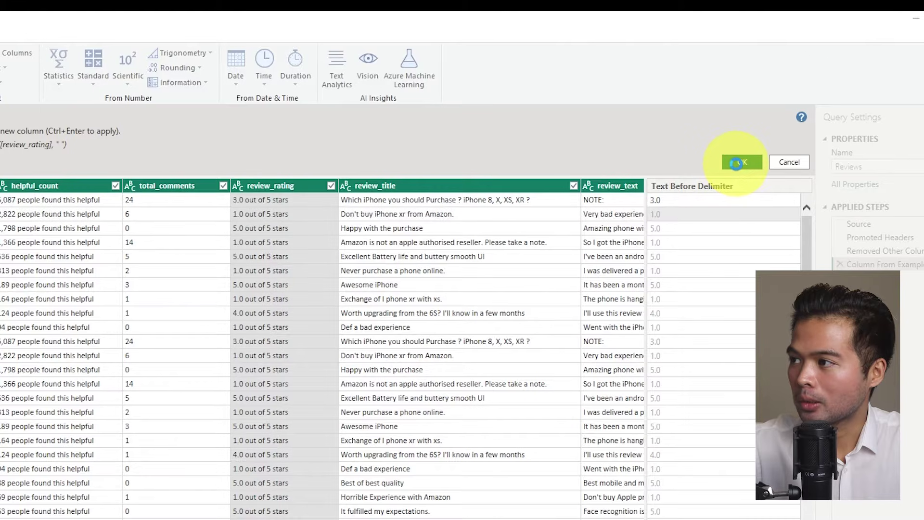
click(917, 162)
Step: Open Text Analytics in AI Insights and confirm inserting it as a new step
click(722, 200)
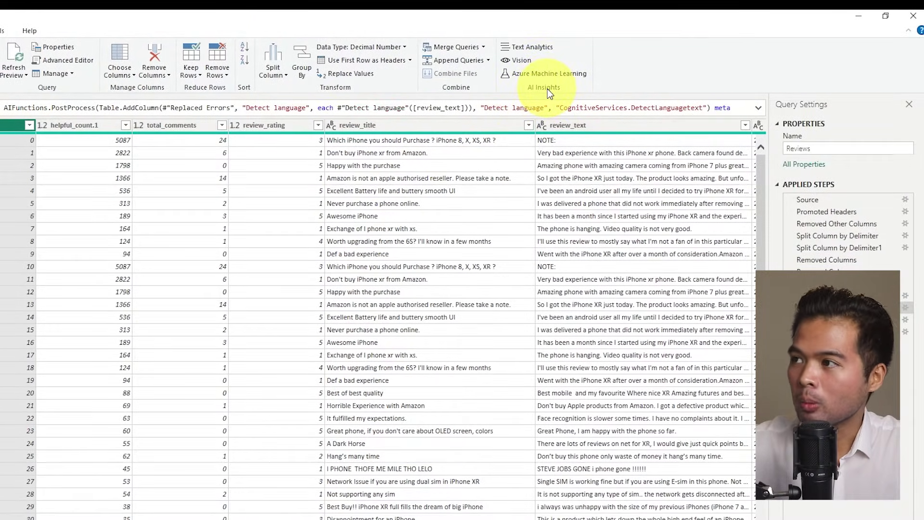
click(536, 51)
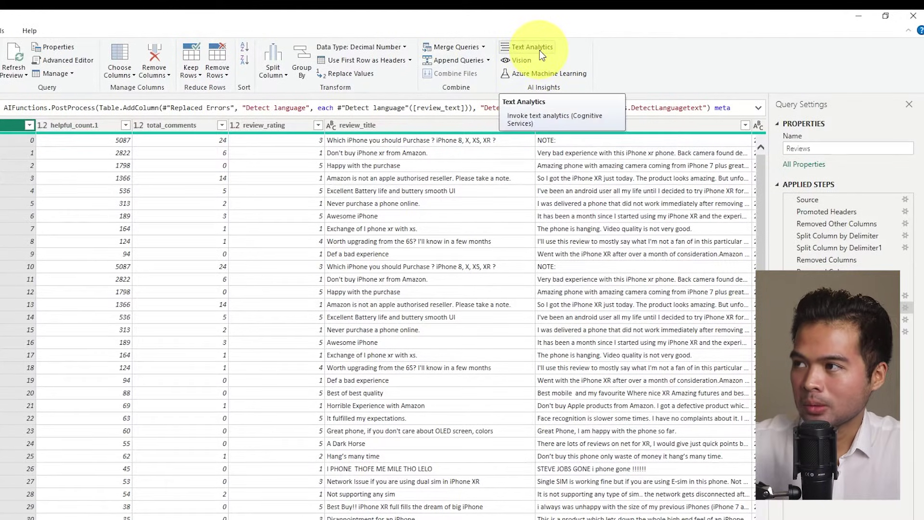
click(532, 47)
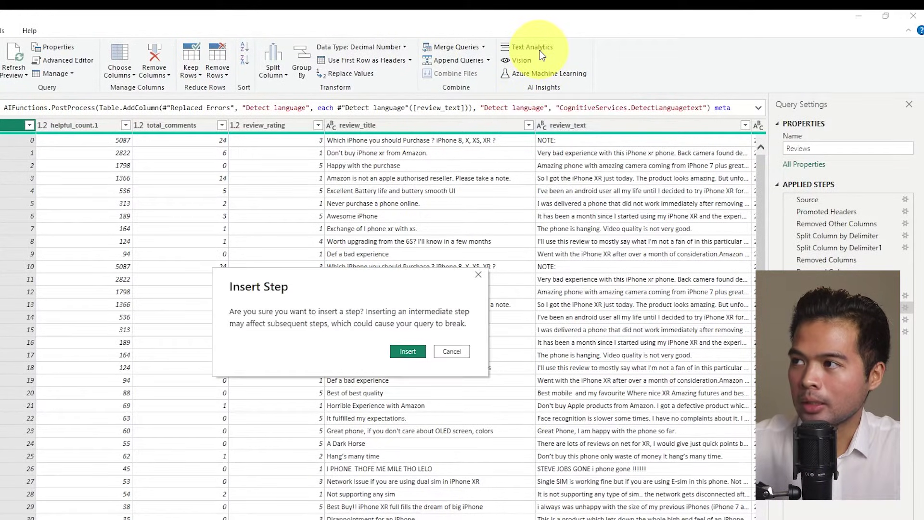
click(408, 352)
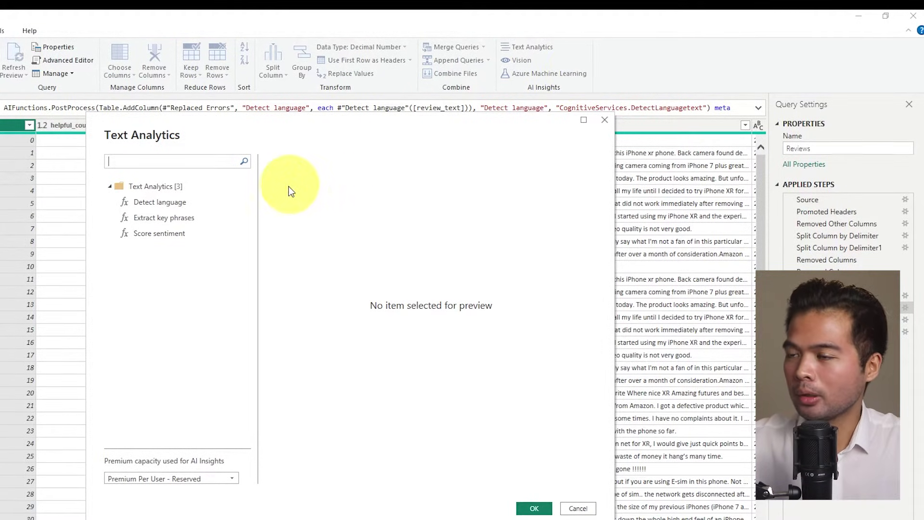
Step: Preview Detect language, Extract key phrases and Score sentiment, cancel, then scroll to the language columns
click(201, 203)
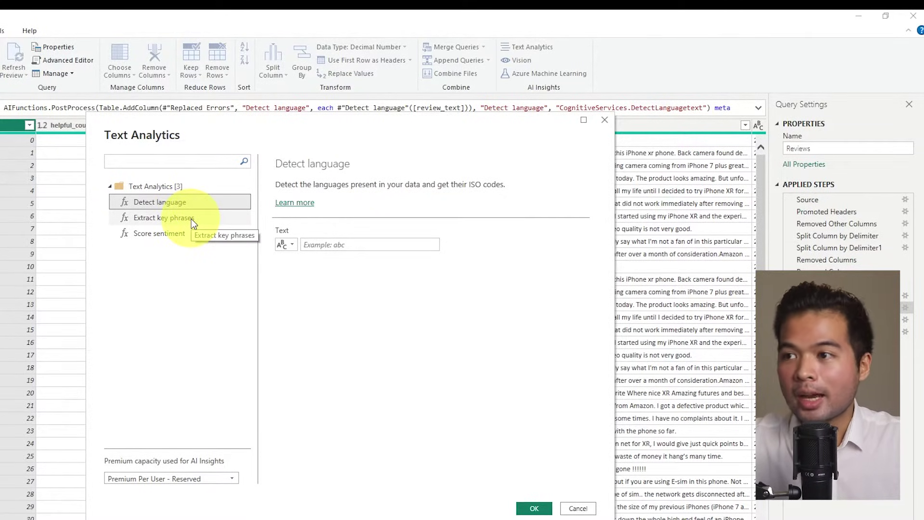
click(192, 219)
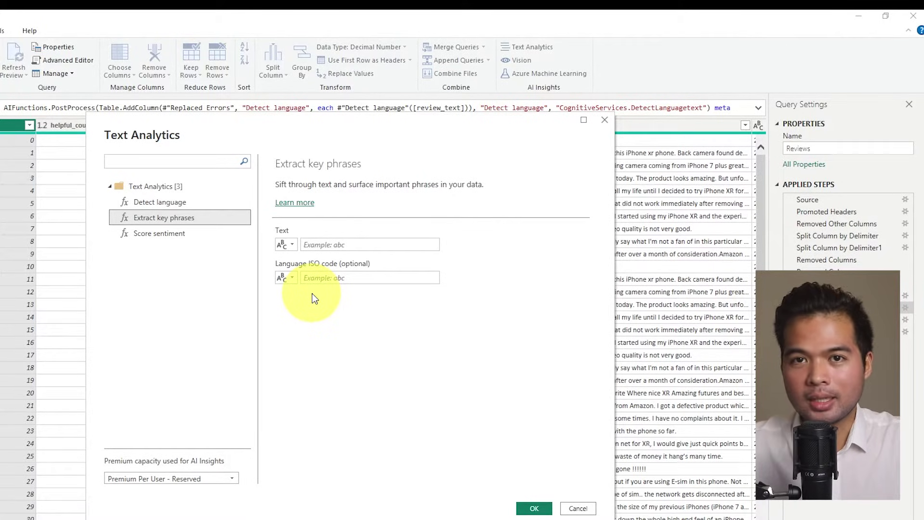
click(180, 233)
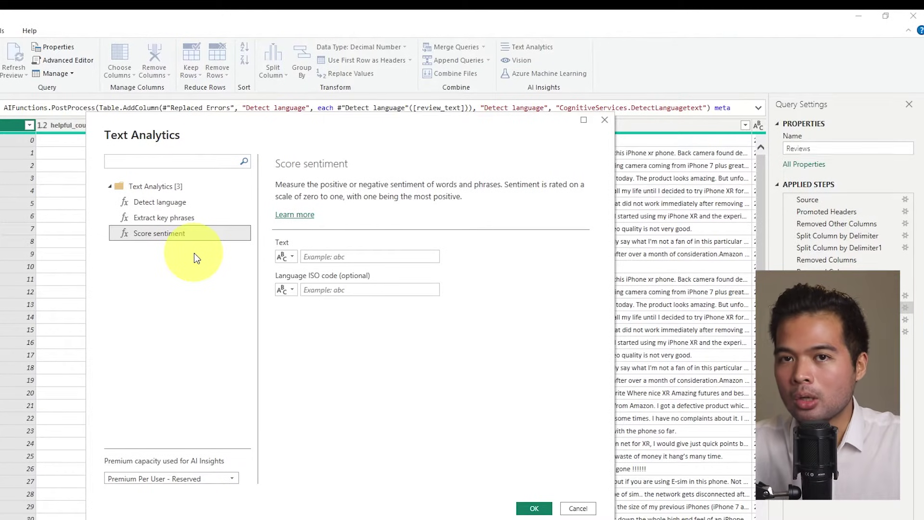
click(604, 119)
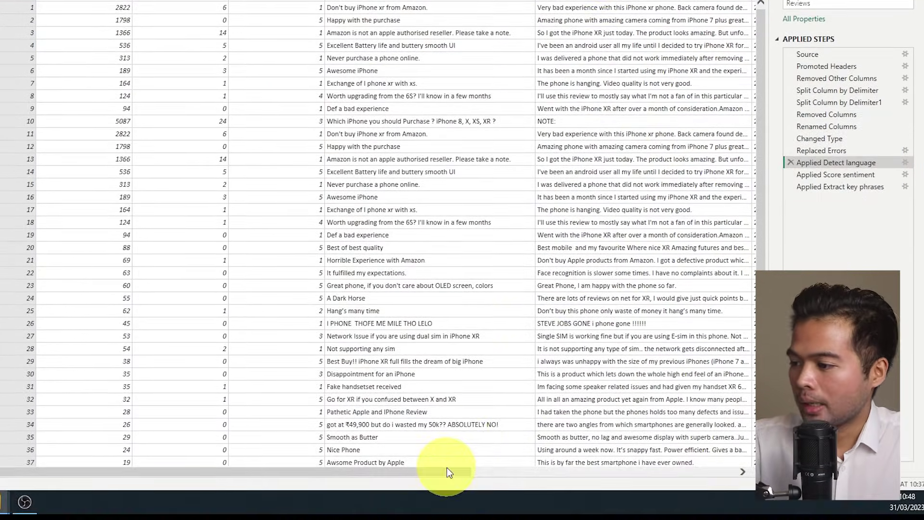
drag(447, 472, 718, 473)
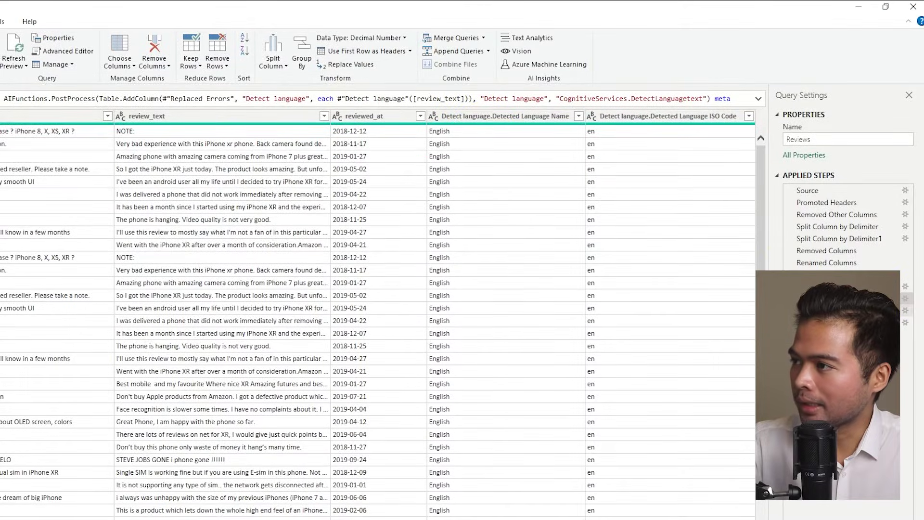
Step: Check the Detected Language columns, then view the Score sentiment and Extract key phrases steps
click(474, 132)
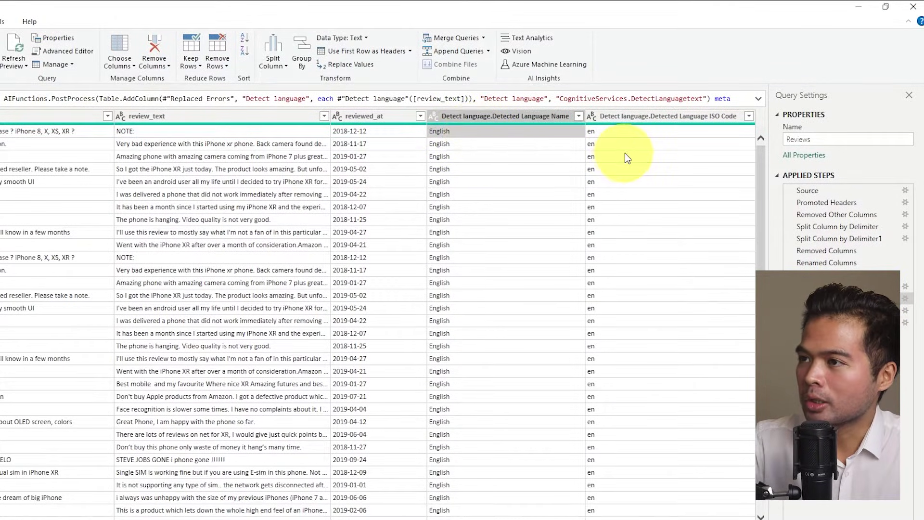
click(576, 141)
click(644, 220)
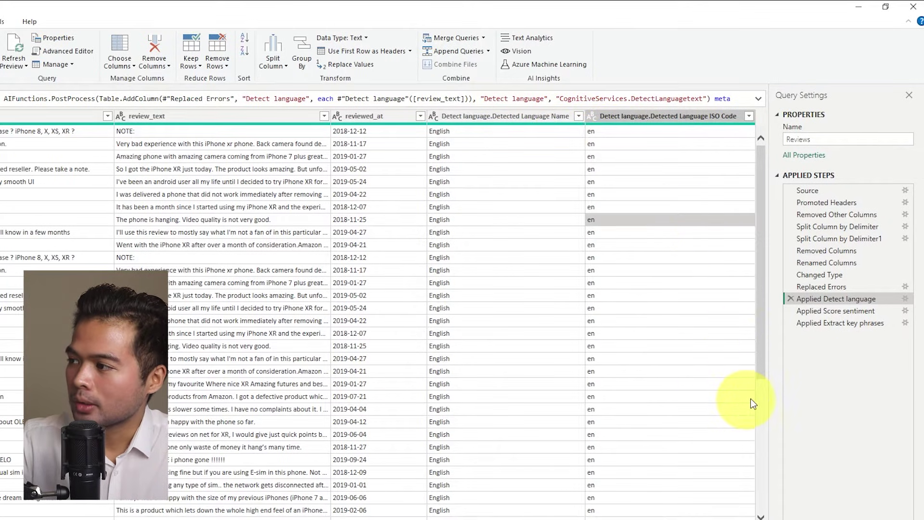
click(830, 313)
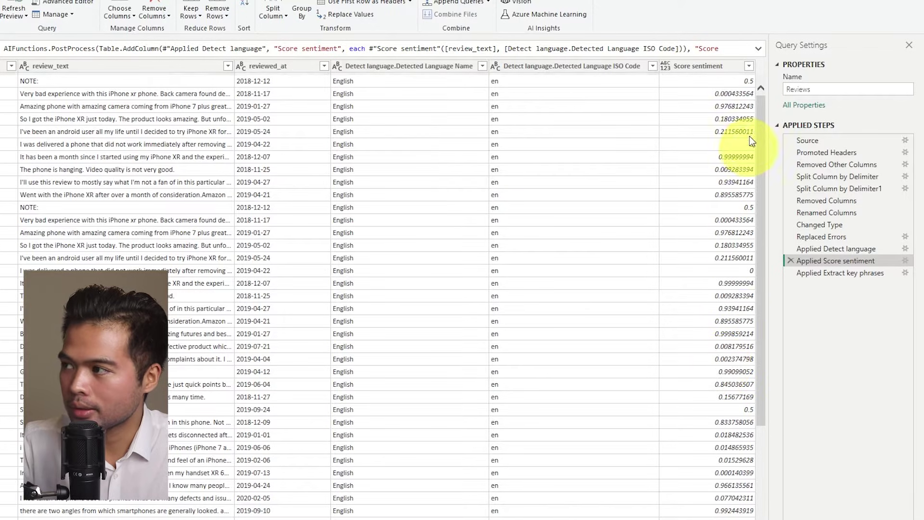
click(701, 66)
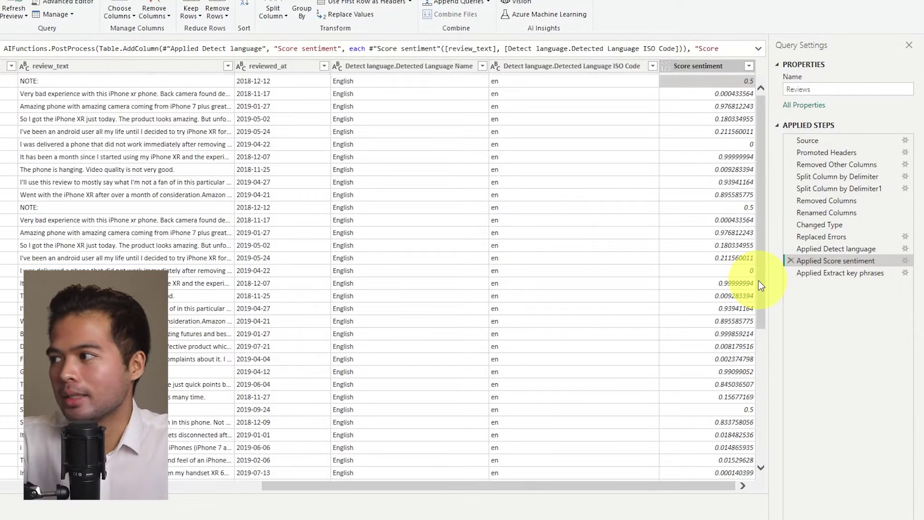
click(859, 272)
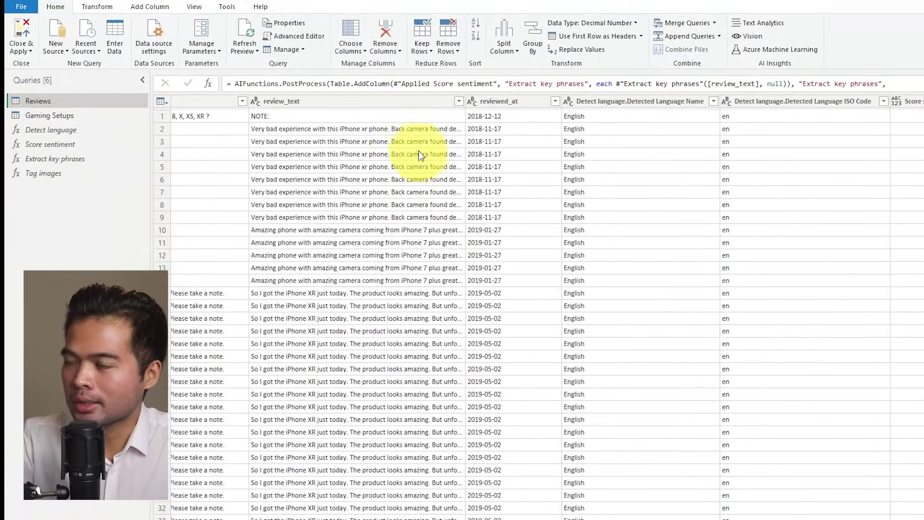
Step: Scroll to the extracted key phrase columns and bring up the Vision functions, listing Tag images
click(419, 155)
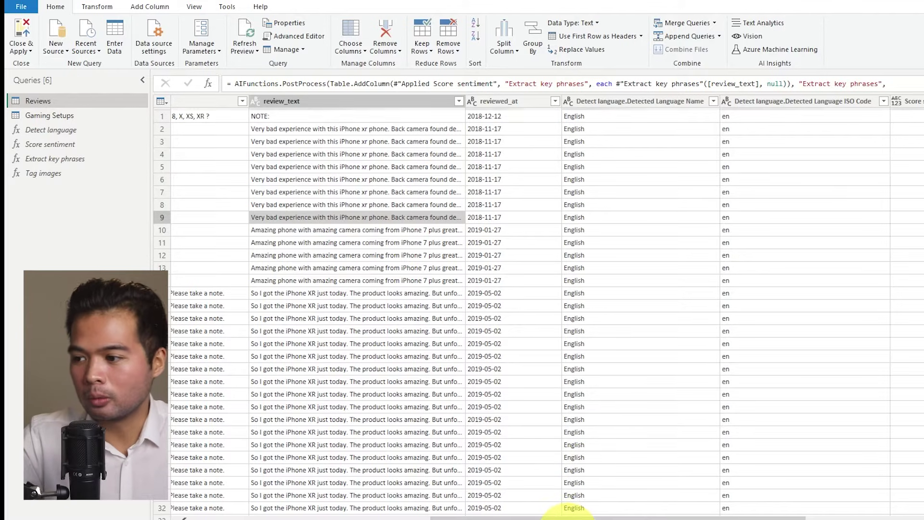
drag(570, 518, 770, 515)
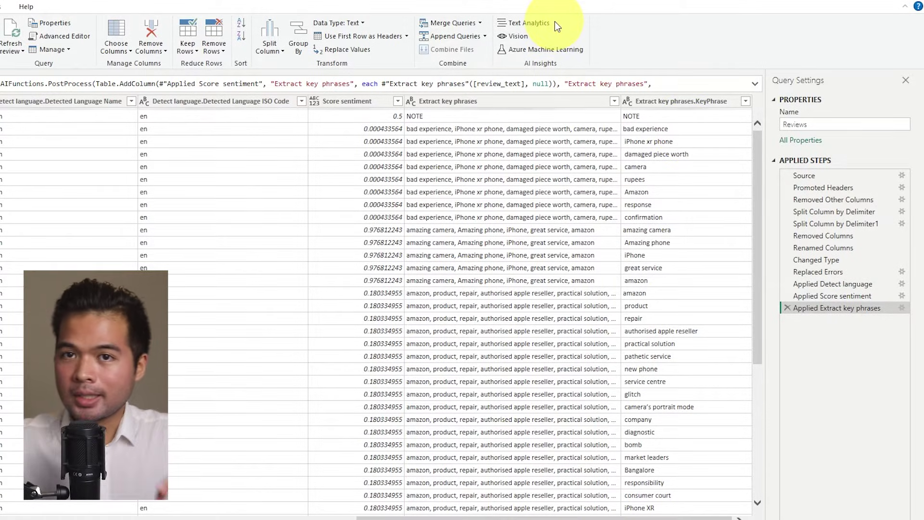
click(517, 39)
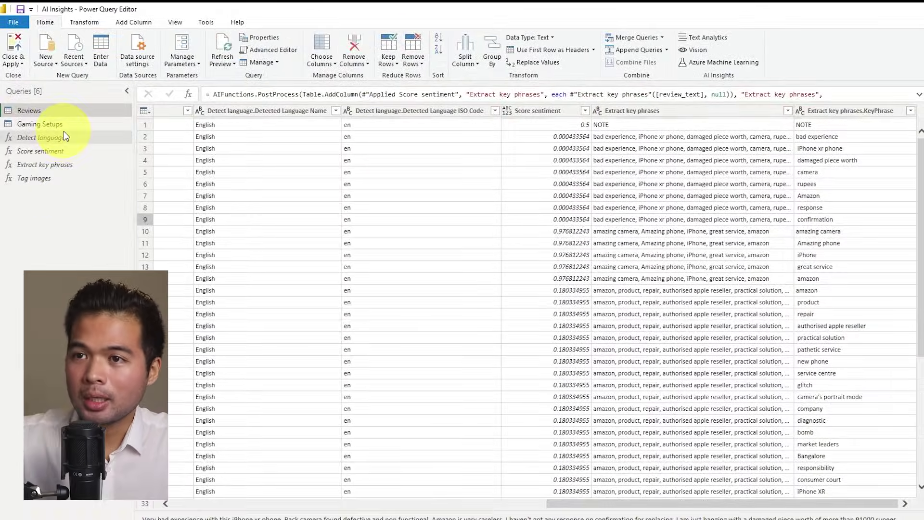
Step: Review Gaming Setups' source URLs and report image list, then view its Applied Tag images step
click(64, 128)
click(813, 181)
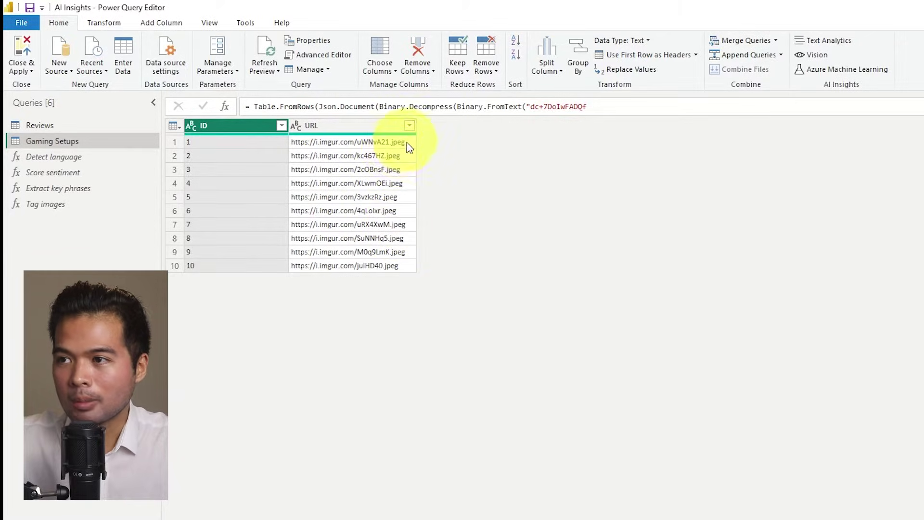
mouse_move(242, 504)
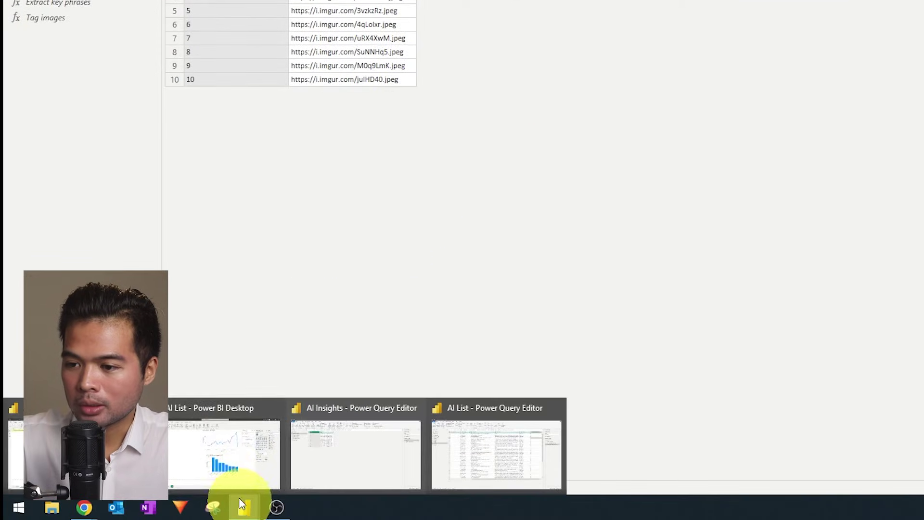
click(224, 453)
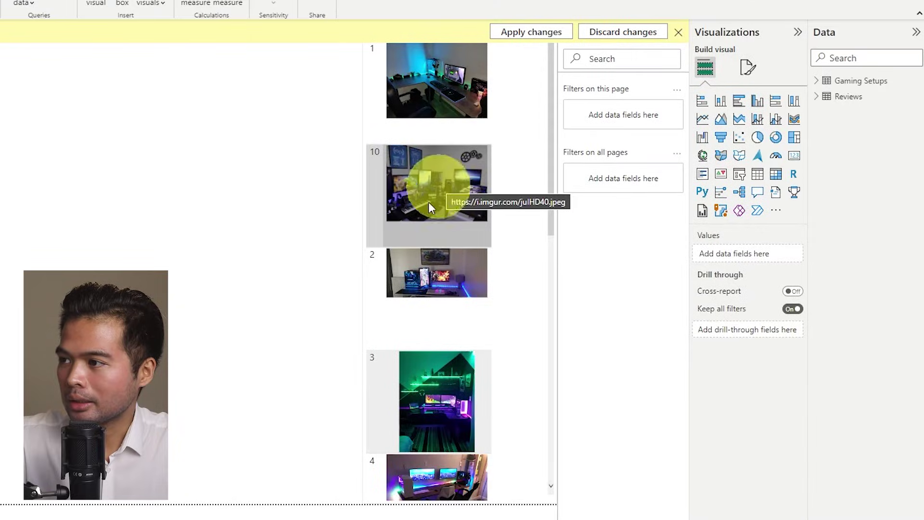
click(439, 316)
scroll(439, 315, down, 5)
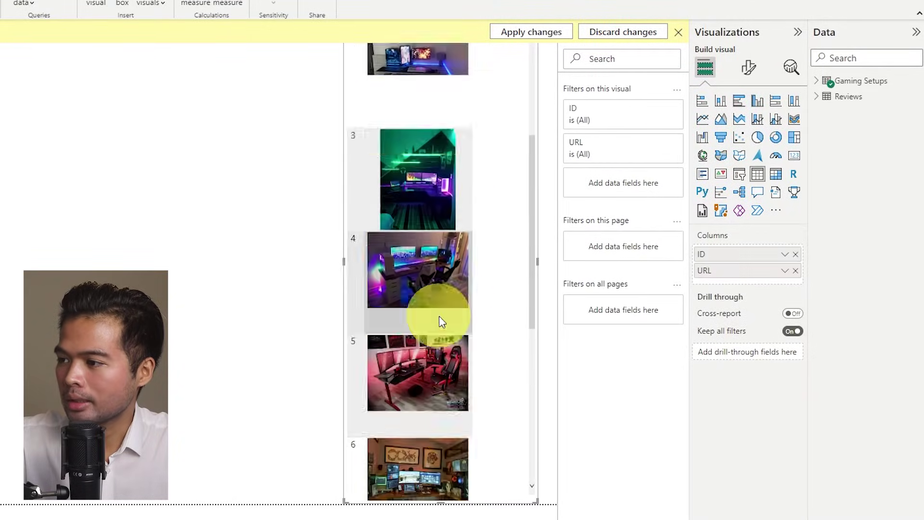
scroll(478, 297, down, 3)
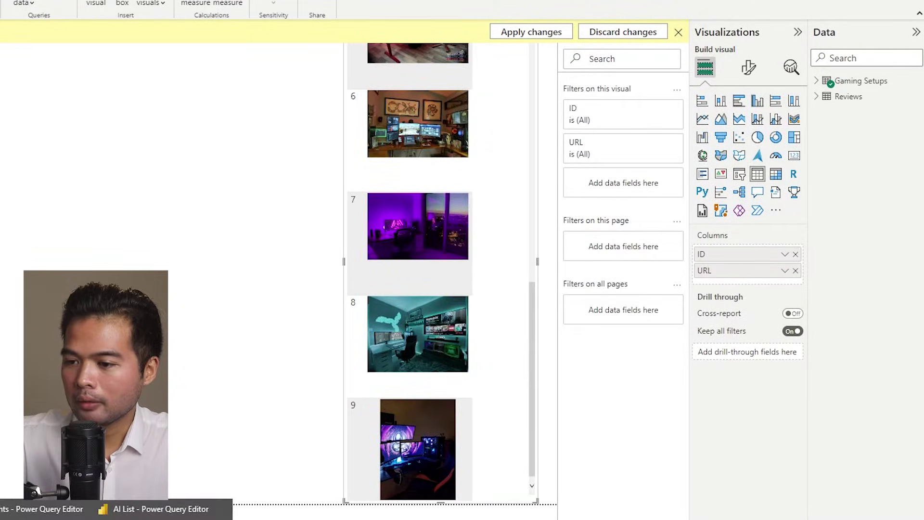
click(160, 508)
click(840, 137)
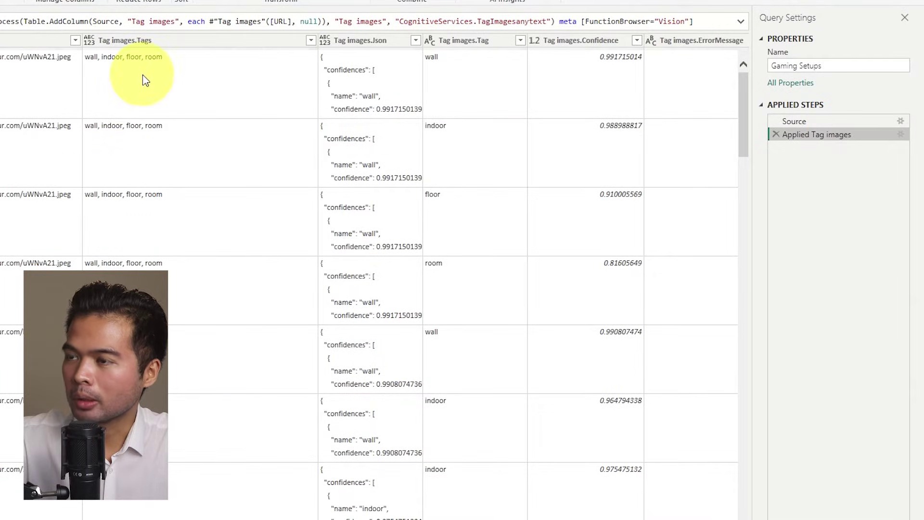
Step: Inspect the Tag images.Tags cells of the first four rows and scroll the table right
click(175, 70)
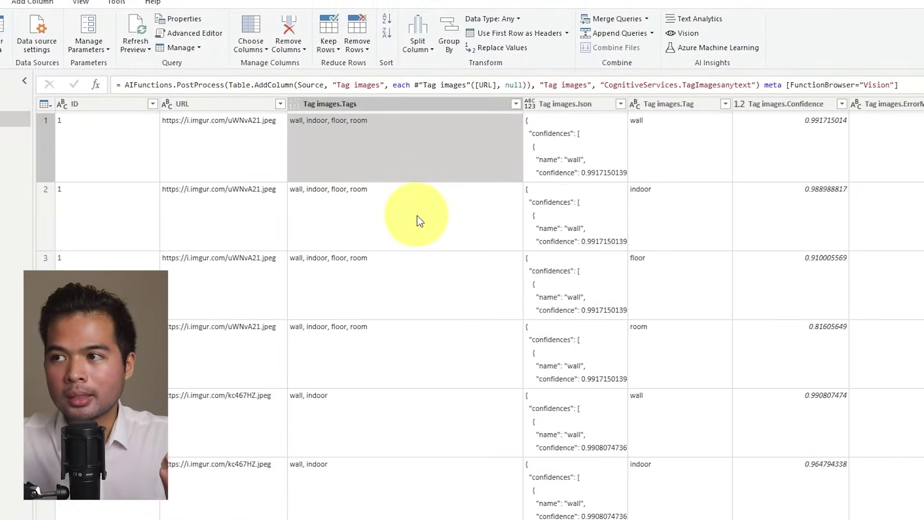
click(417, 219)
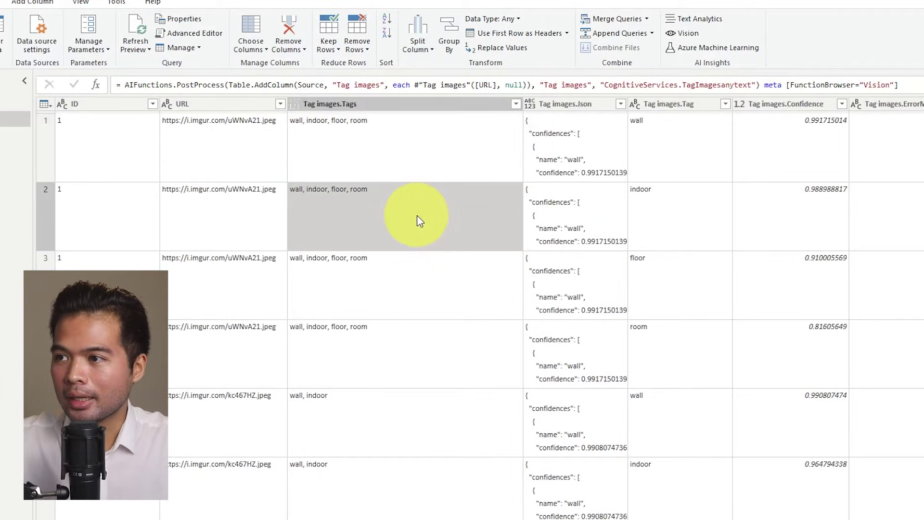
click(406, 279)
click(409, 346)
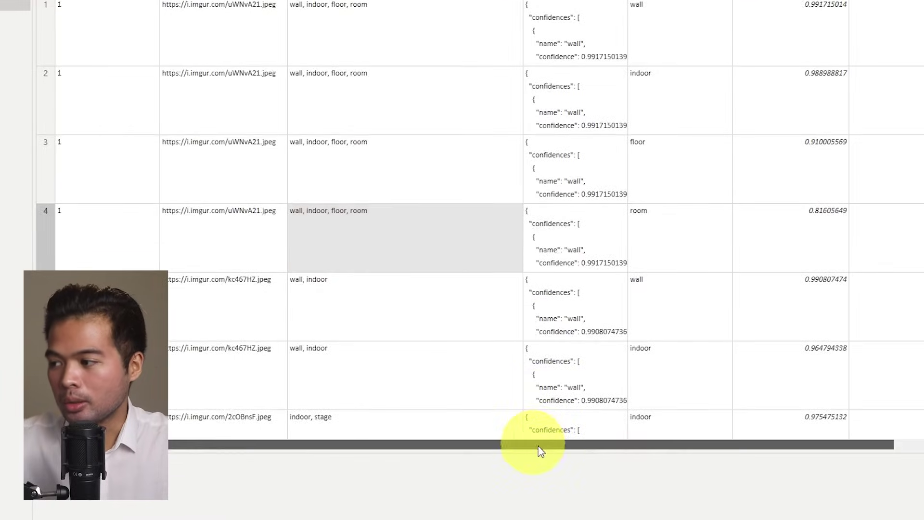
drag(548, 454, 592, 451)
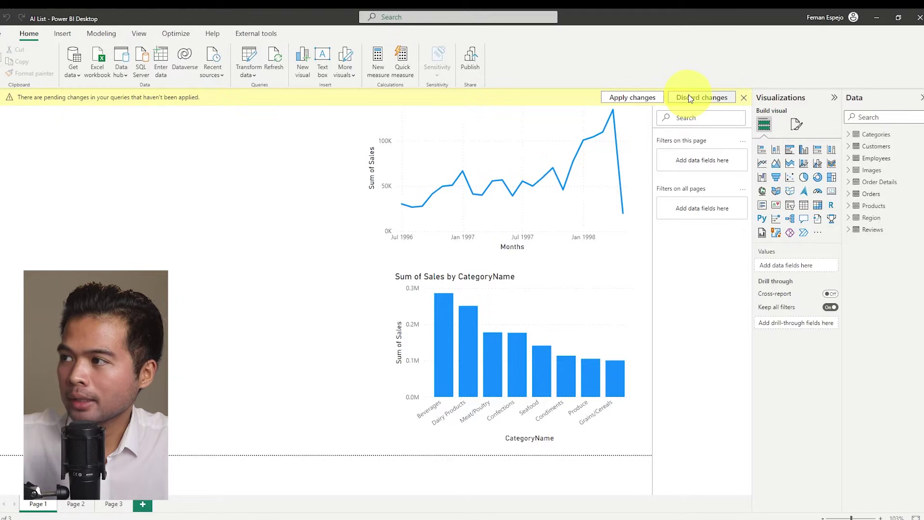
Step: Discard the pending Reviews query changes and confirm the discard
click(688, 97)
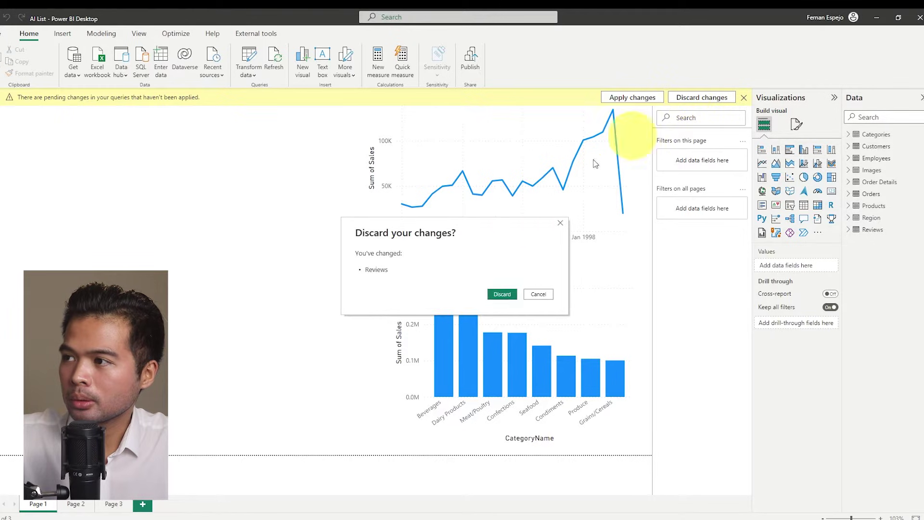
click(504, 289)
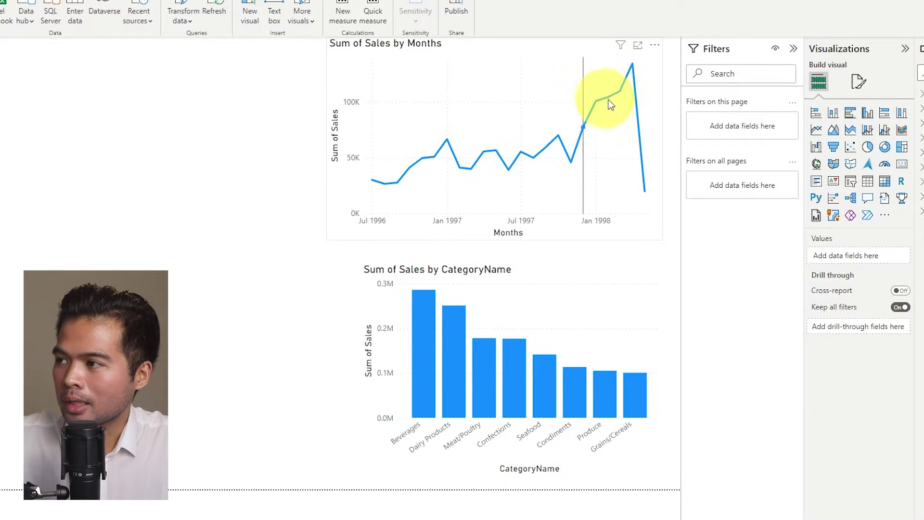
mouse_move(631, 66)
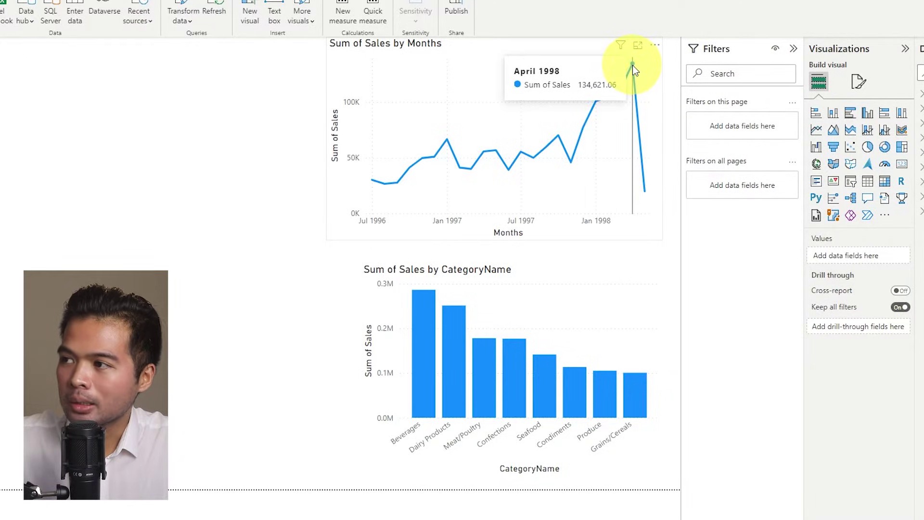
Step: Explain the 22.59% April 1998 sales increase and show its CategoryName breakdown as a ribbon chart
right_click(633, 65)
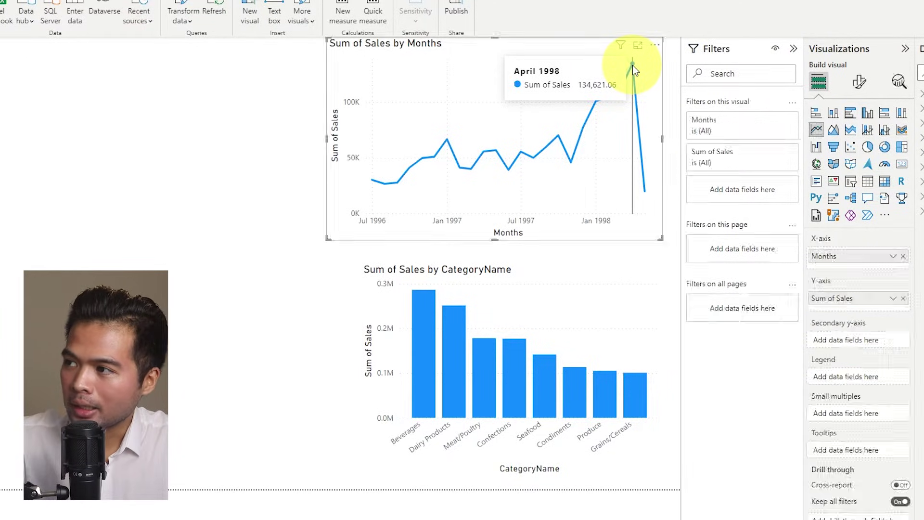
mouse_move(661, 120)
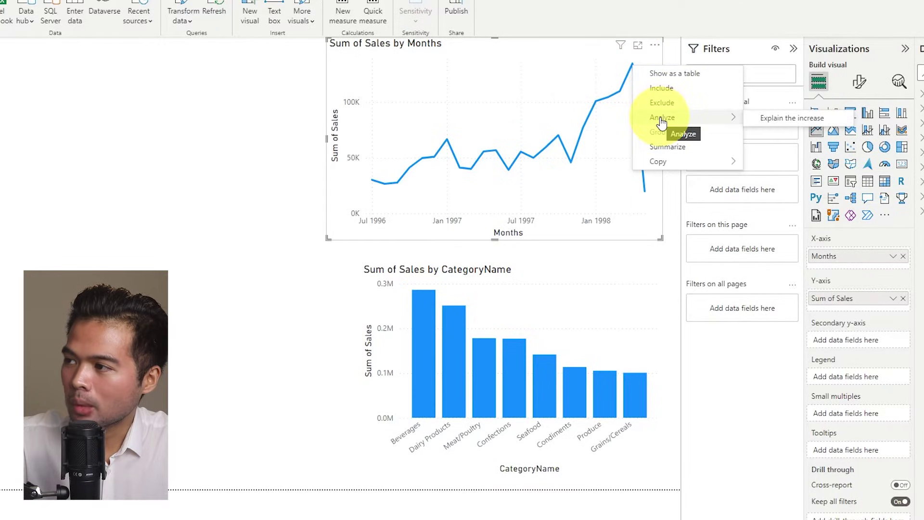
click(775, 125)
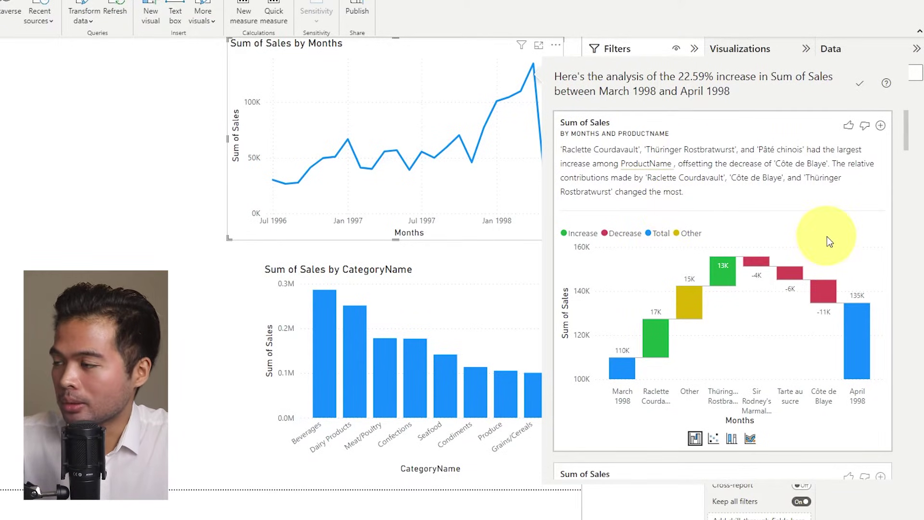
scroll(828, 233, down, 2)
scroll(828, 233, up, 2)
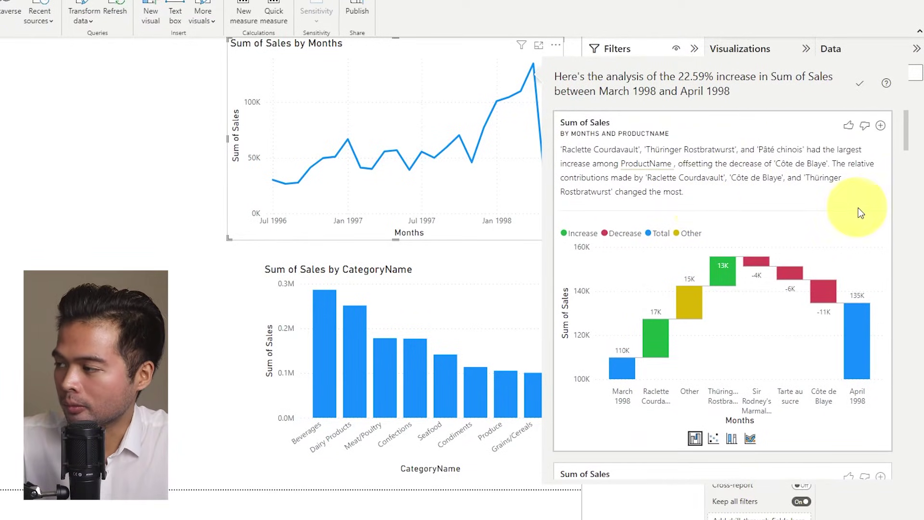
scroll(829, 239, down, 5)
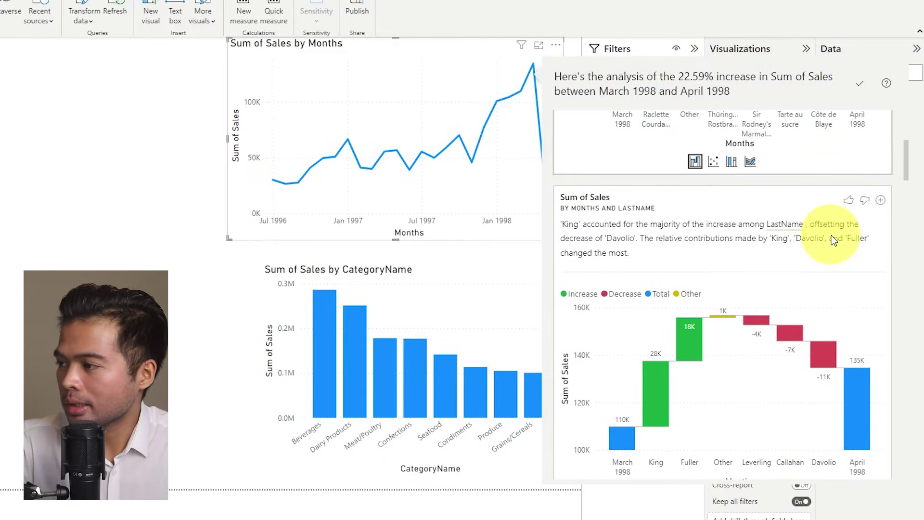
scroll(834, 241, down, 5)
scroll(832, 235, down, 3)
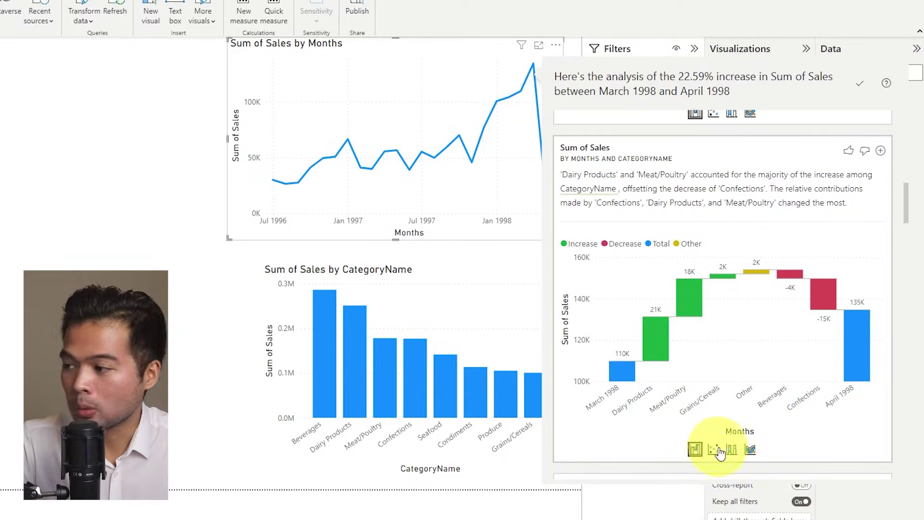
click(750, 450)
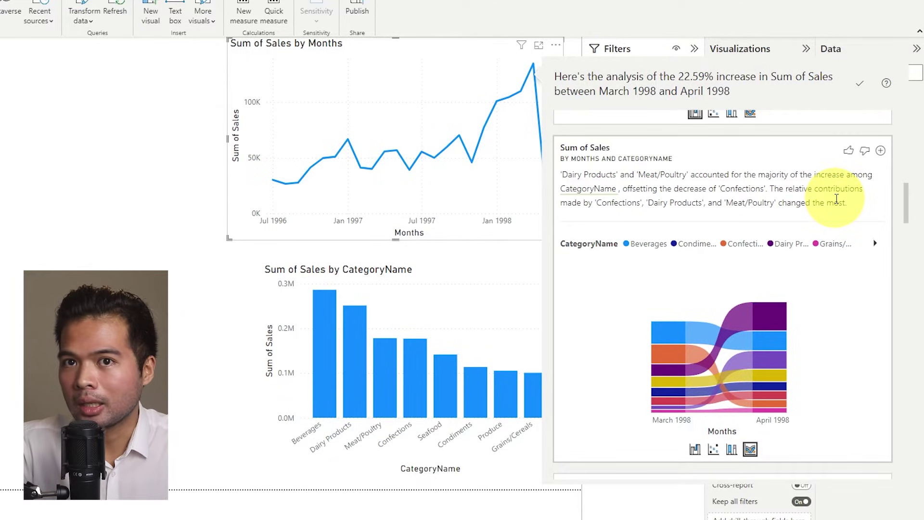
Step: Close the increase analysis, then open and dismiss the Analyze options for April 1998 and the final month
click(560, 171)
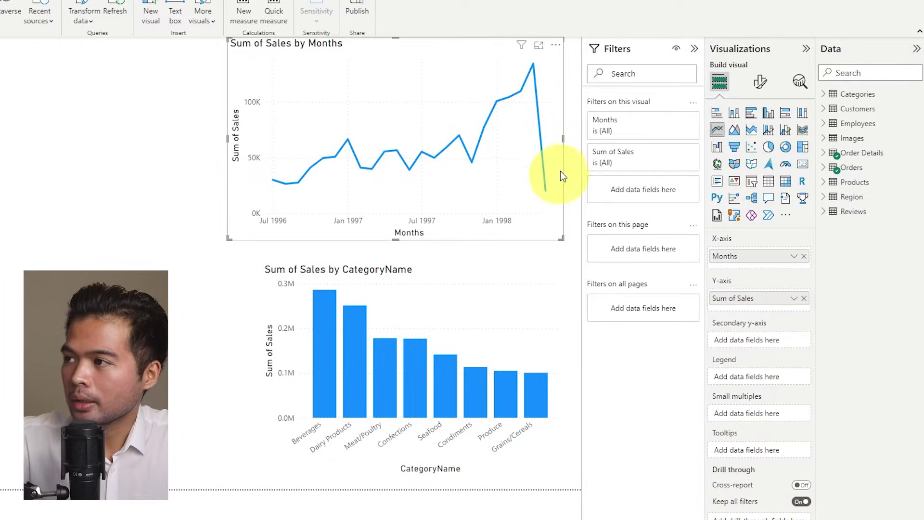
right_click(534, 67)
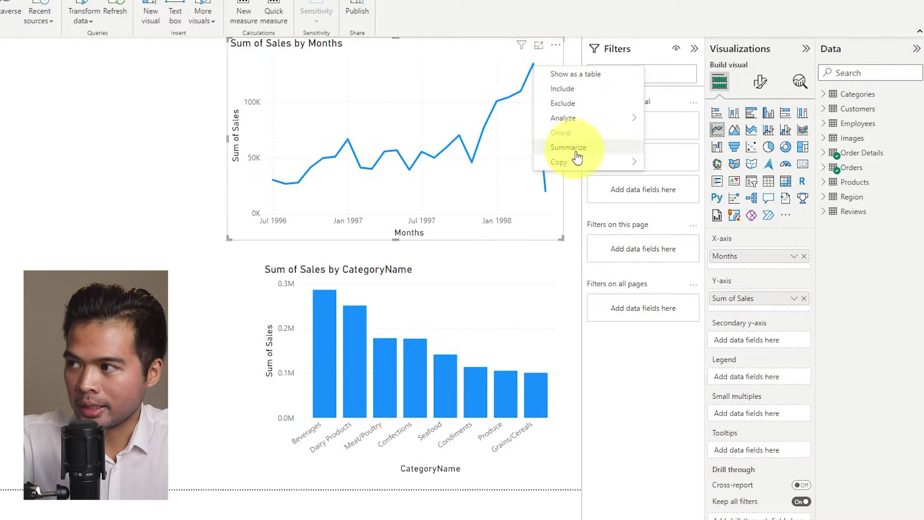
click(553, 266)
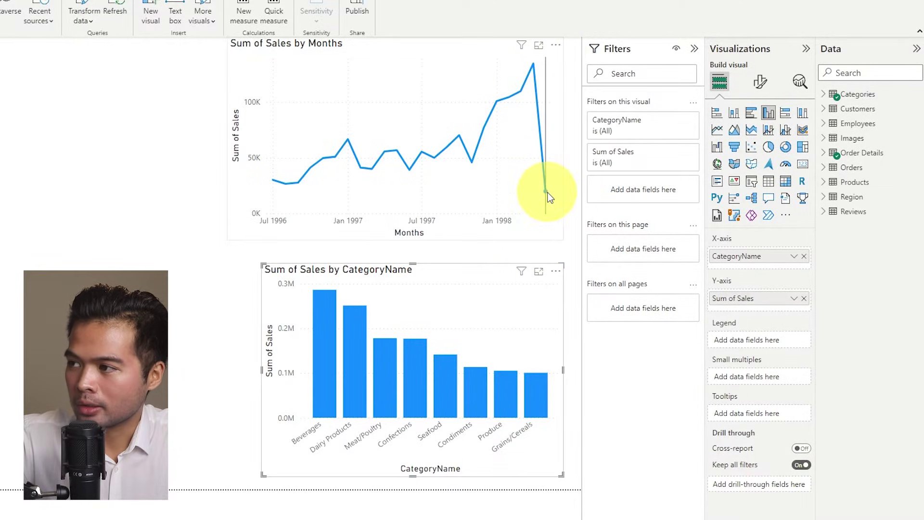
right_click(547, 193)
mouse_move(577, 244)
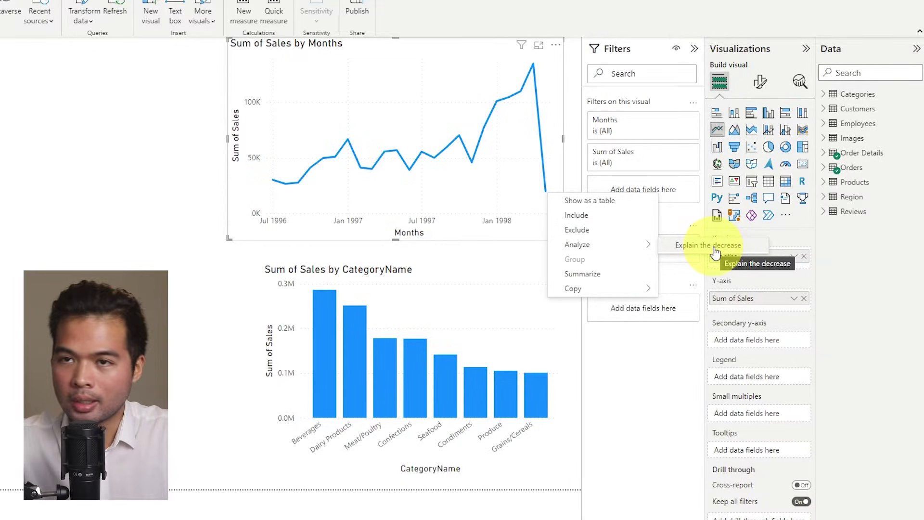
click(177, 253)
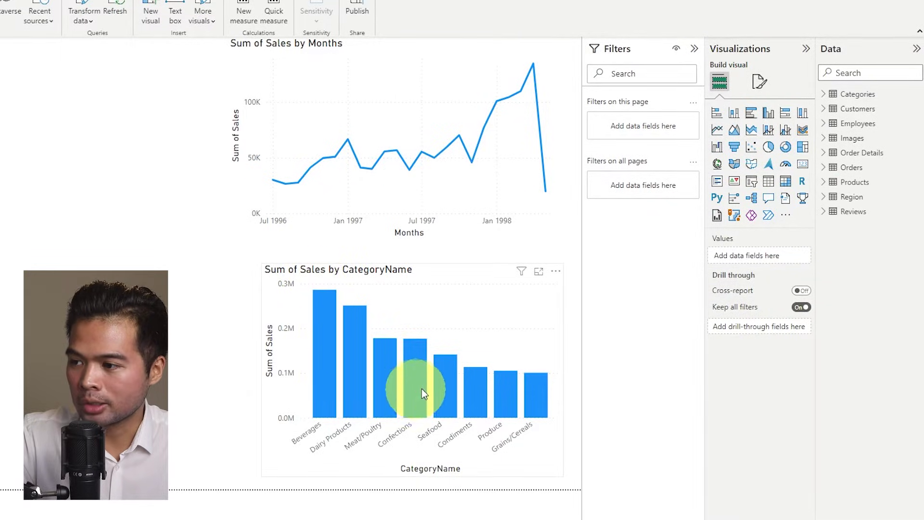
mouse_move(325, 319)
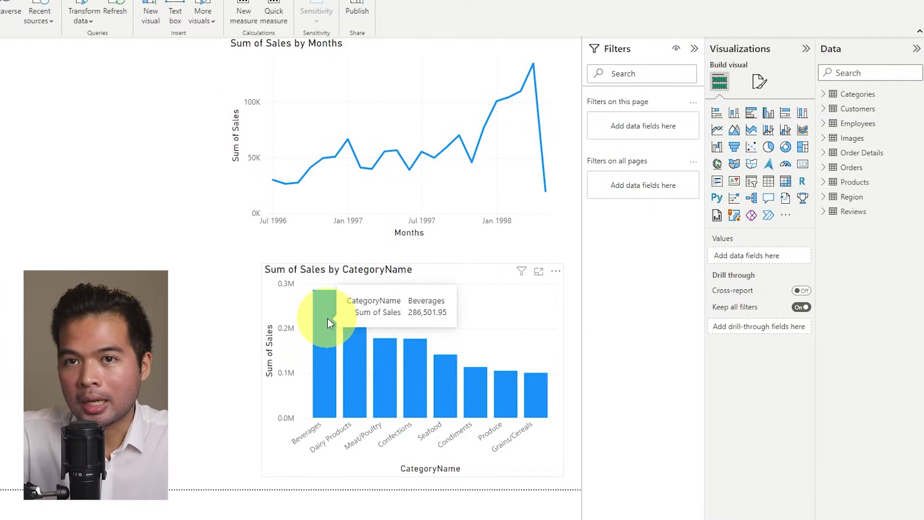
right_click(327, 318)
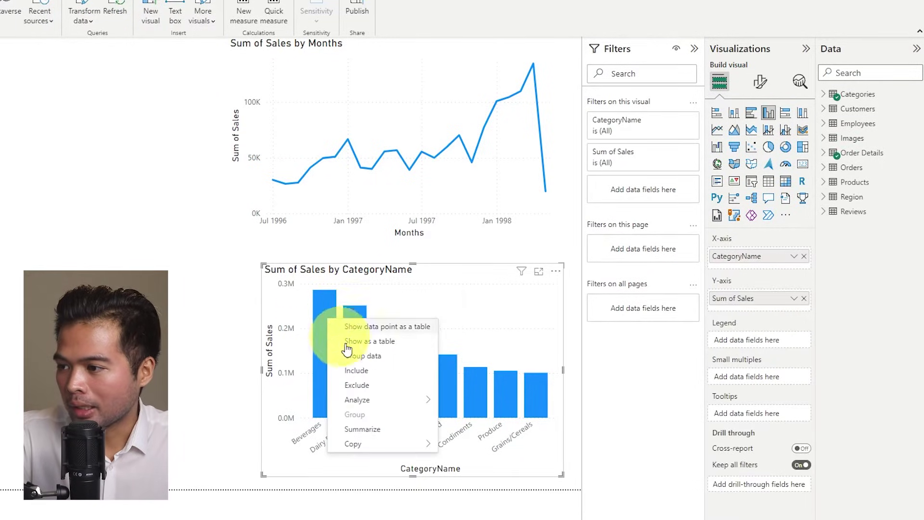
mouse_move(390, 404)
click(520, 402)
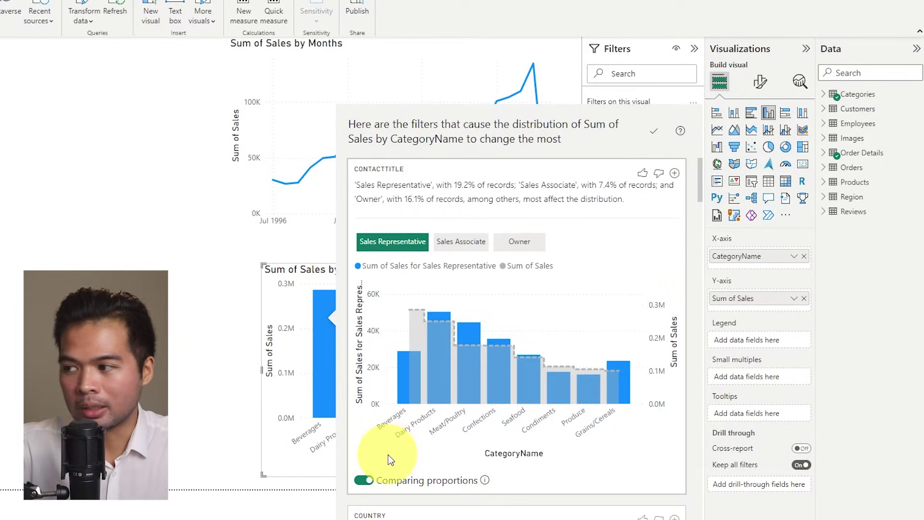
click(367, 483)
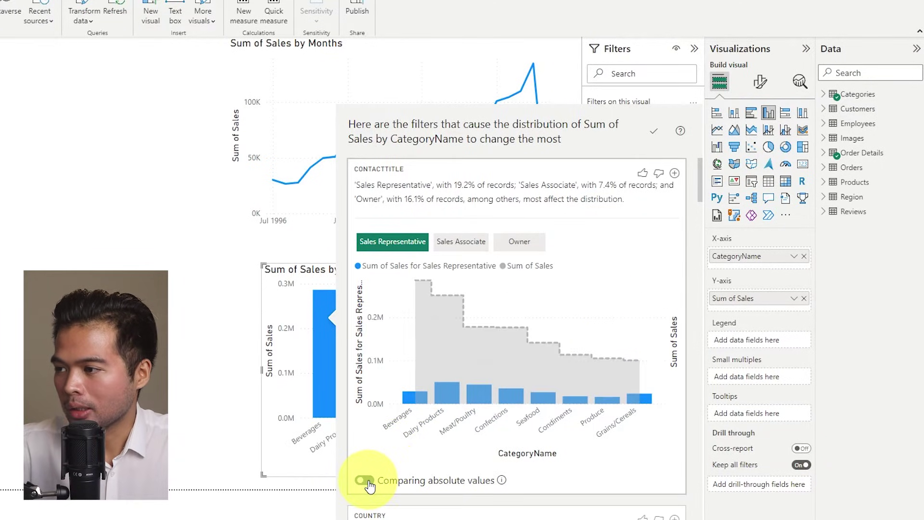
click(366, 481)
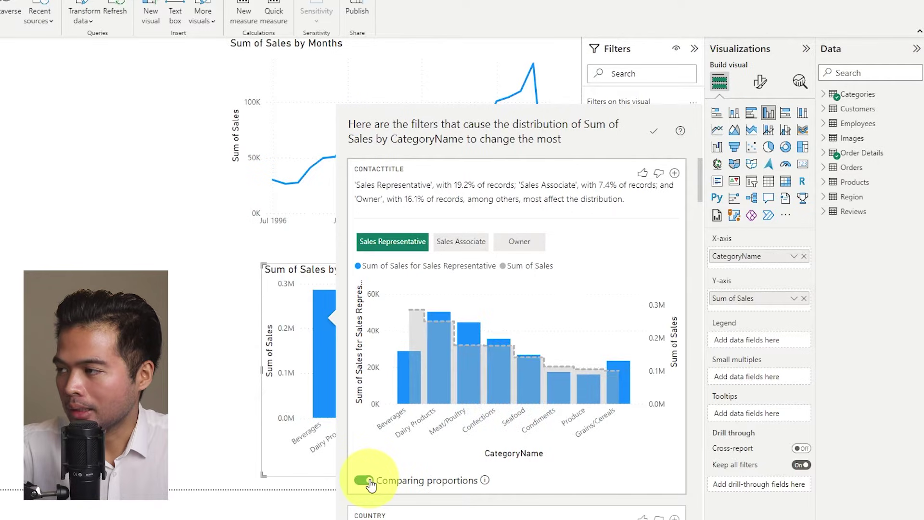
scroll(654, 241, down, 5)
scroll(674, 218, up, 5)
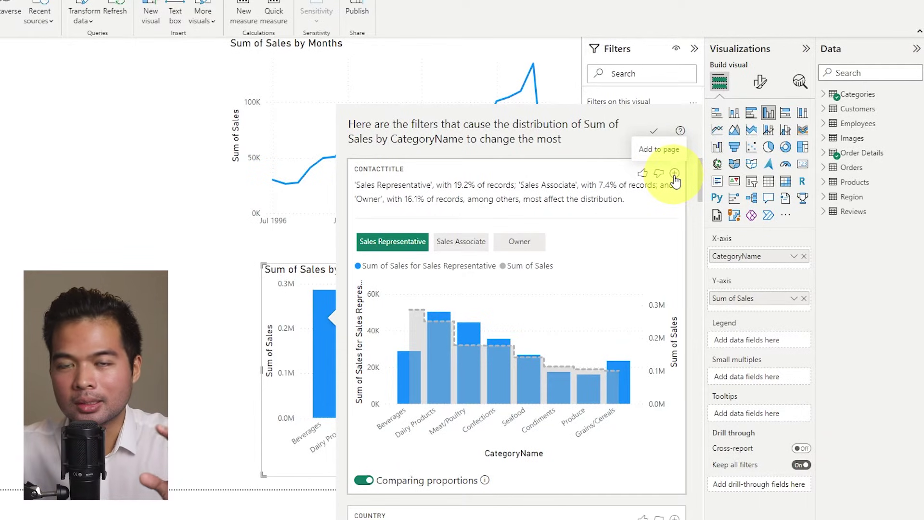
click(154, 187)
click(116, 303)
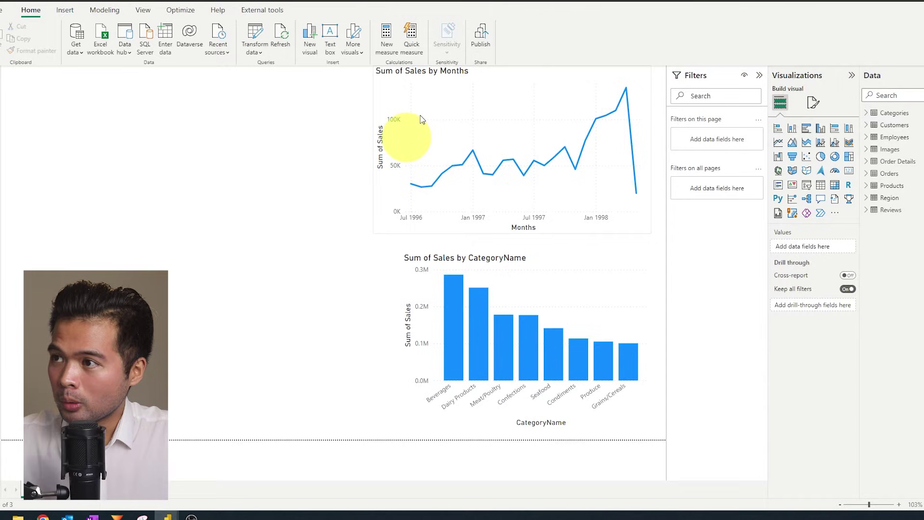
Step: Duplicate the Sum of Sales by Months chart and place the copy on the left
click(466, 79)
key(ctrl+c)
key(ctrl+v)
drag(478, 85, 101, 286)
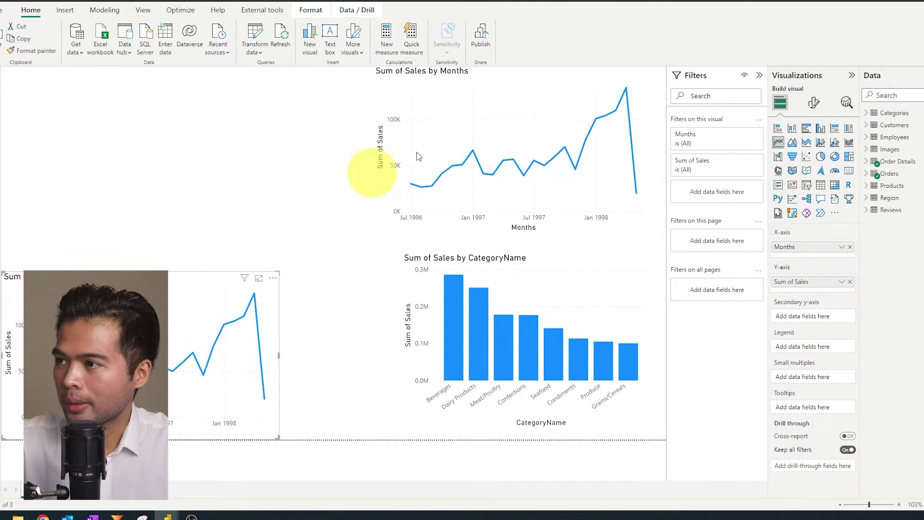
Step: Turn the original monthly sales chart into a smart narrative and edit its text
click(540, 78)
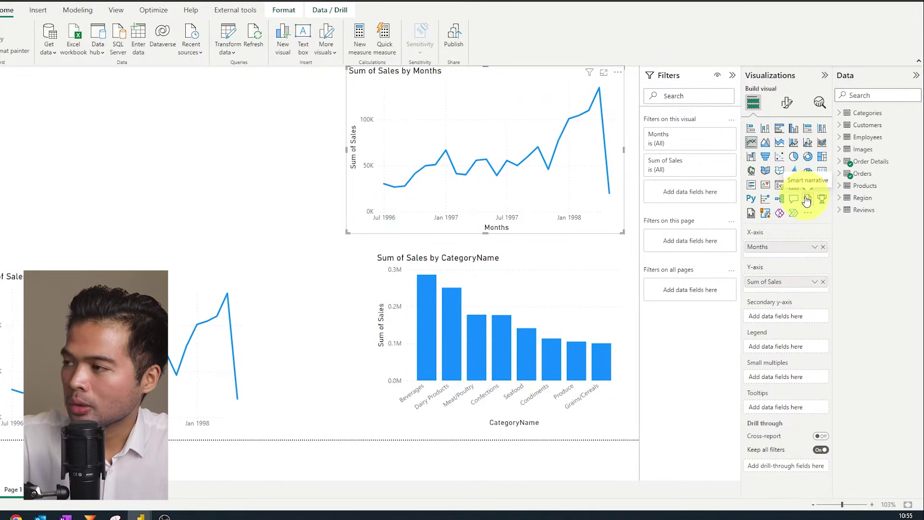
click(806, 199)
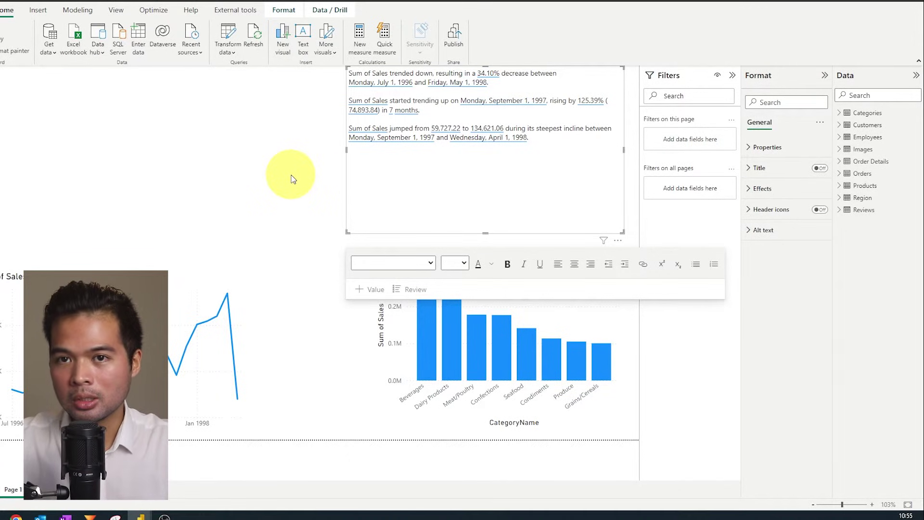
click(412, 200)
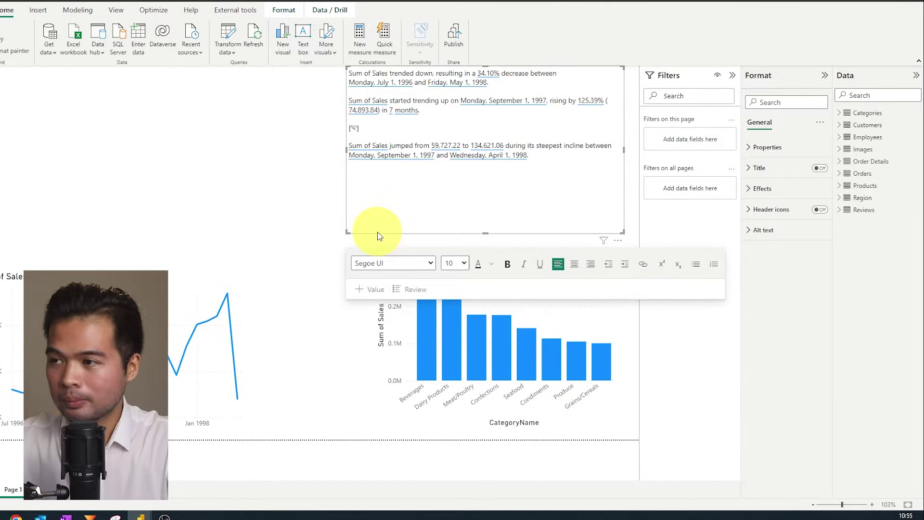
click(351, 200)
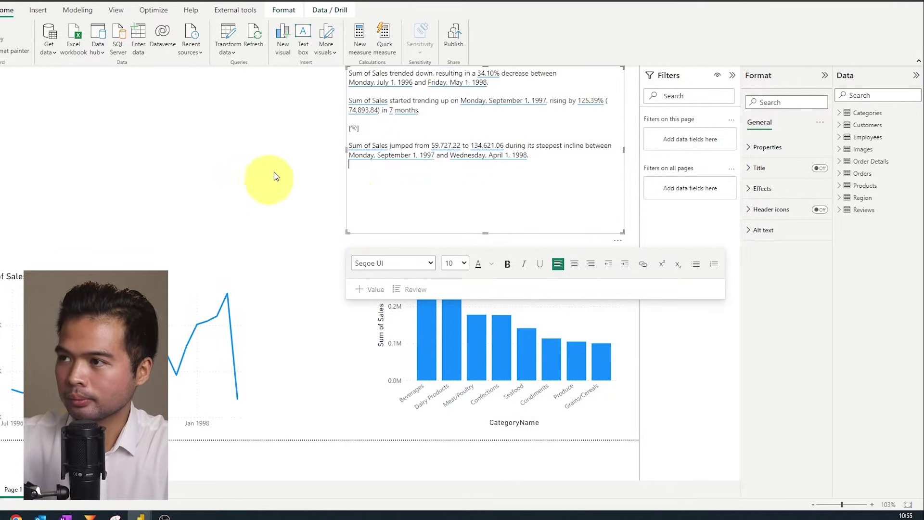
Step: Move the narrative text box off the canvas and the line chart to top centre
click(606, 70)
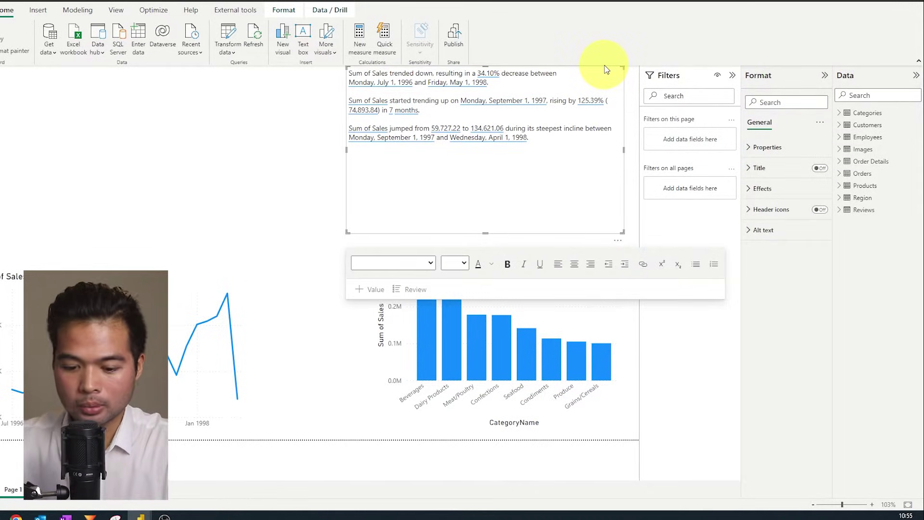
drag(606, 70, 0, 80)
drag(151, 267, 532, 82)
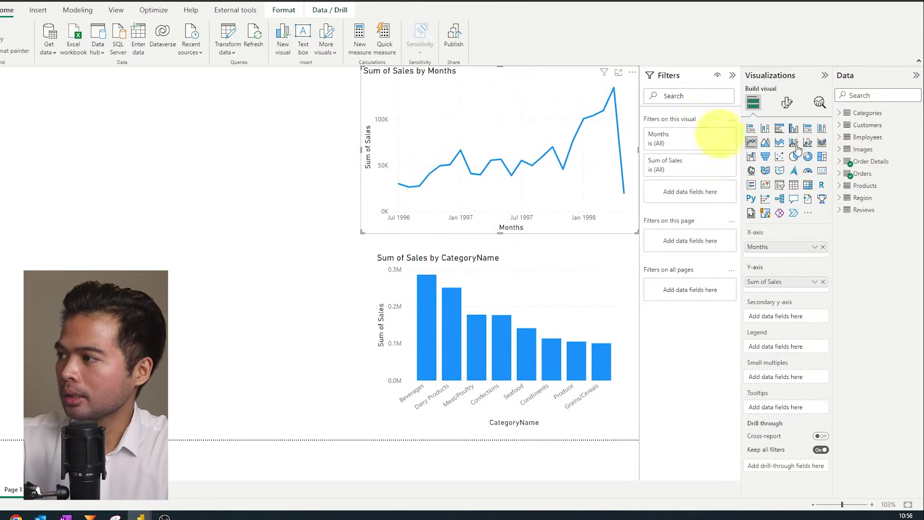
Step: Enable the Smart narrative header icon on the Sum of Sales by Months chart and preview its summary
click(785, 106)
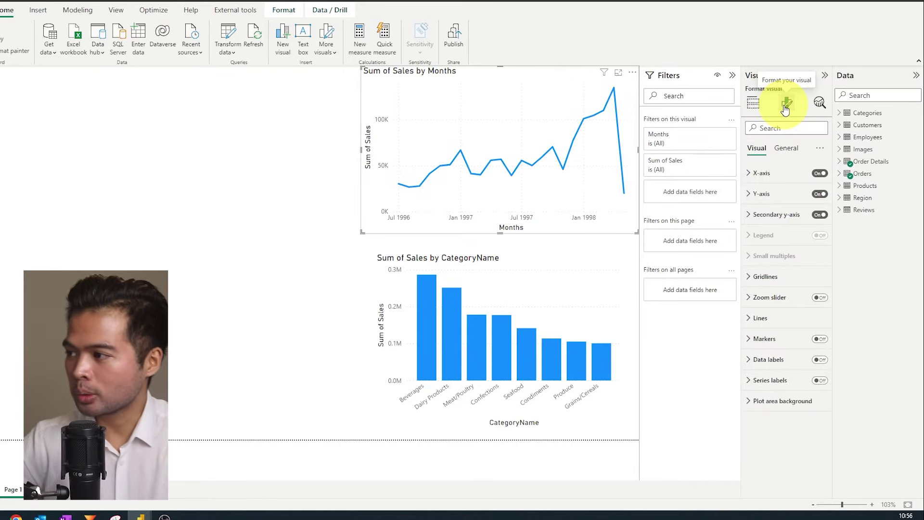
click(787, 149)
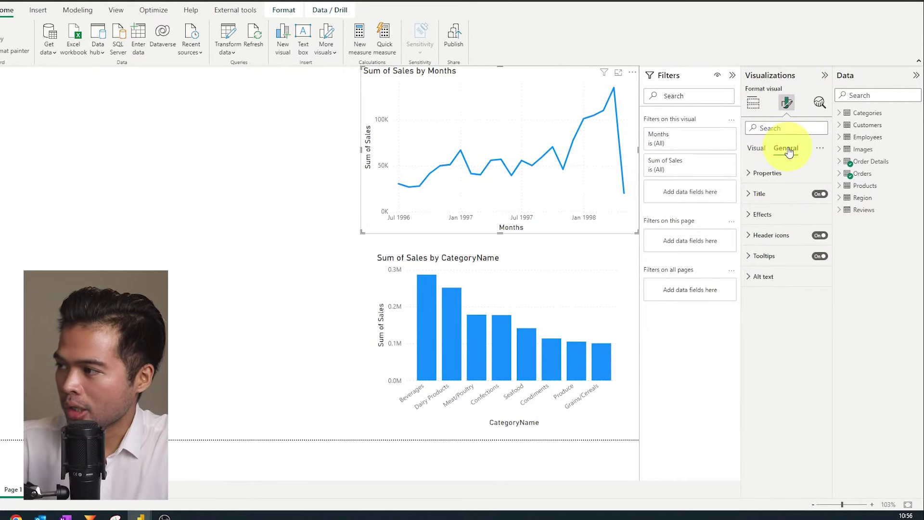
click(766, 258)
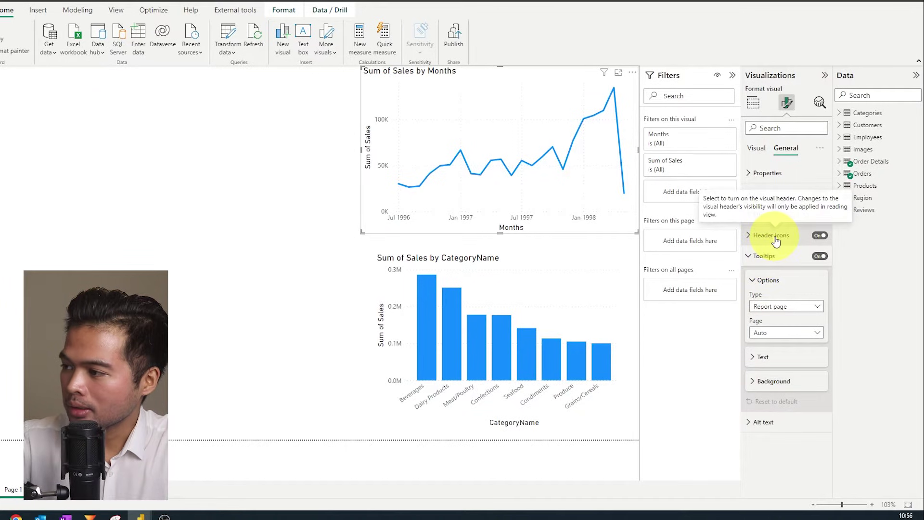
click(776, 240)
click(763, 395)
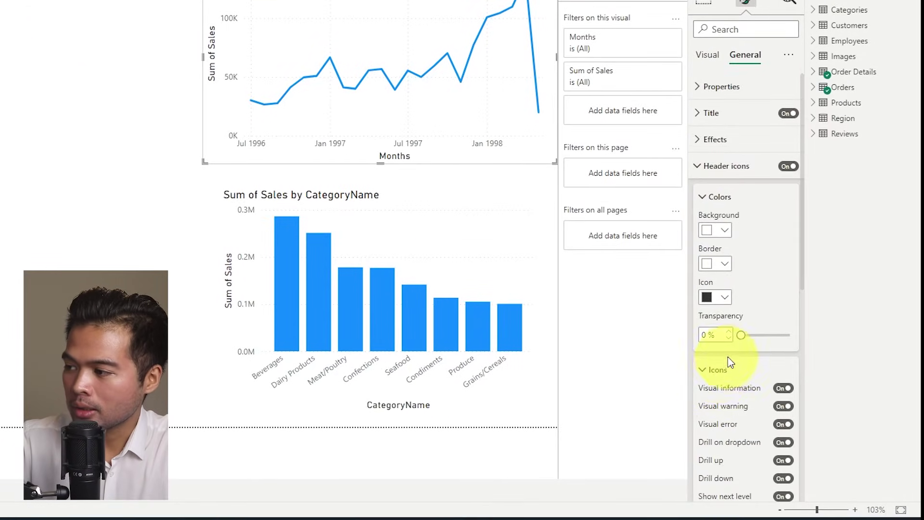
scroll(773, 380, down, 3)
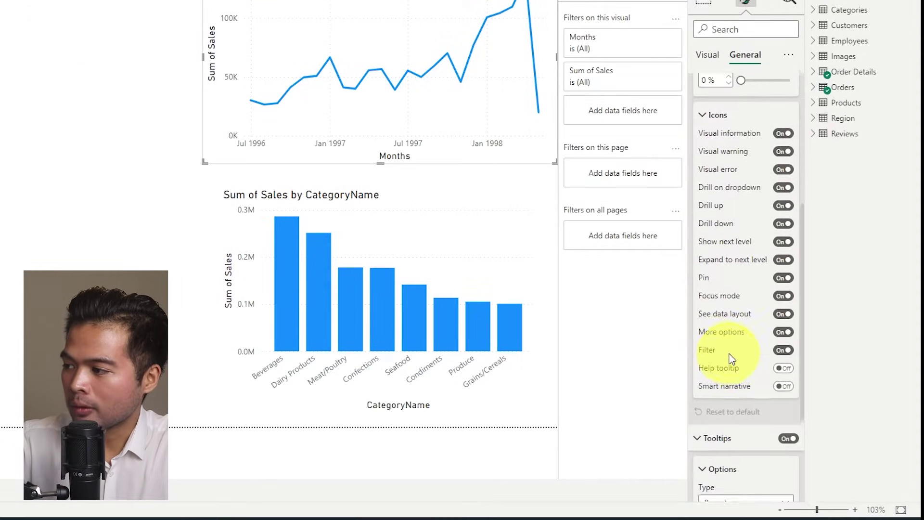
click(782, 384)
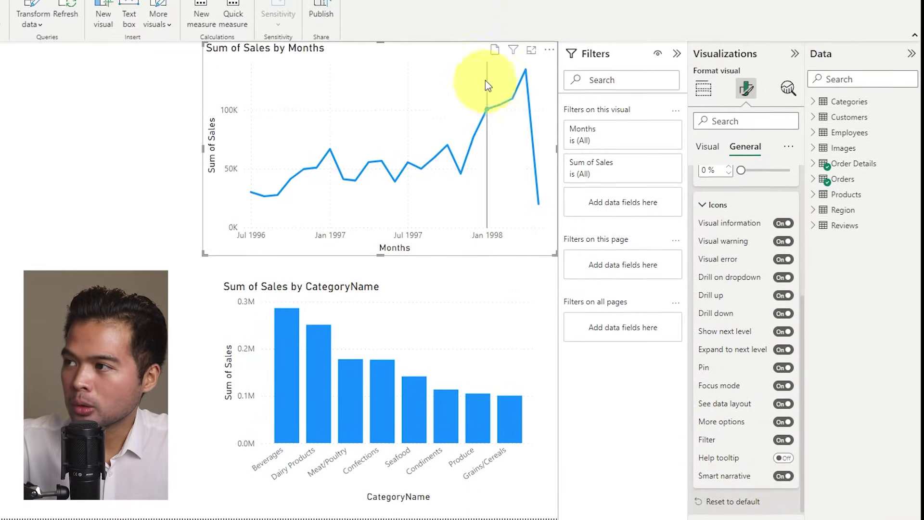
click(495, 97)
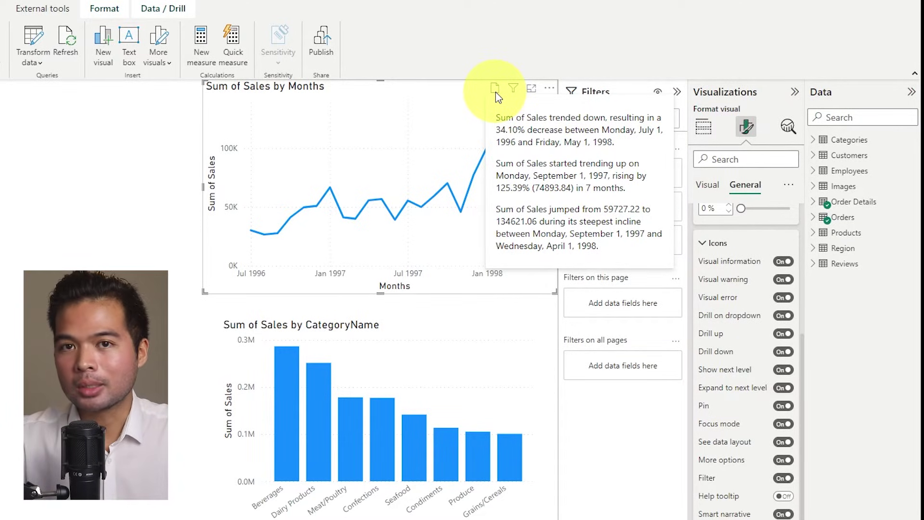
click(450, 118)
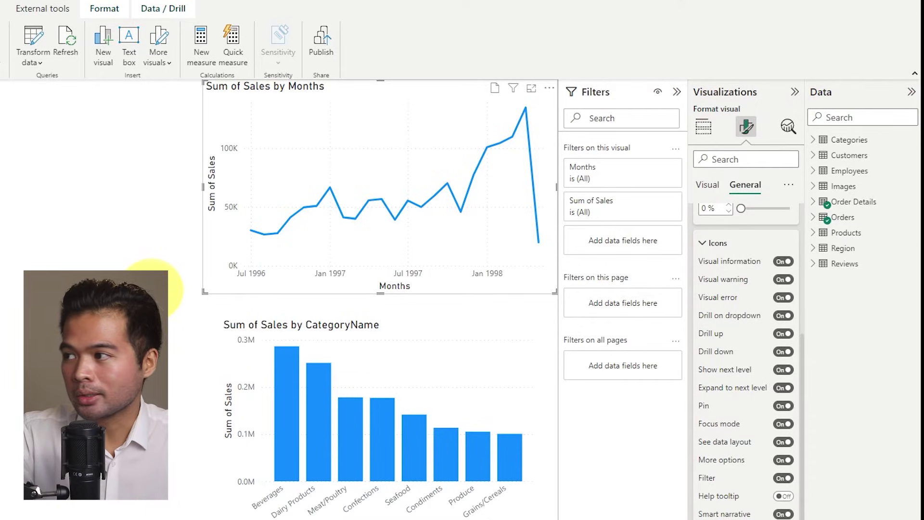
Step: Add a Q&A visual and place it left of the charts
click(151, 289)
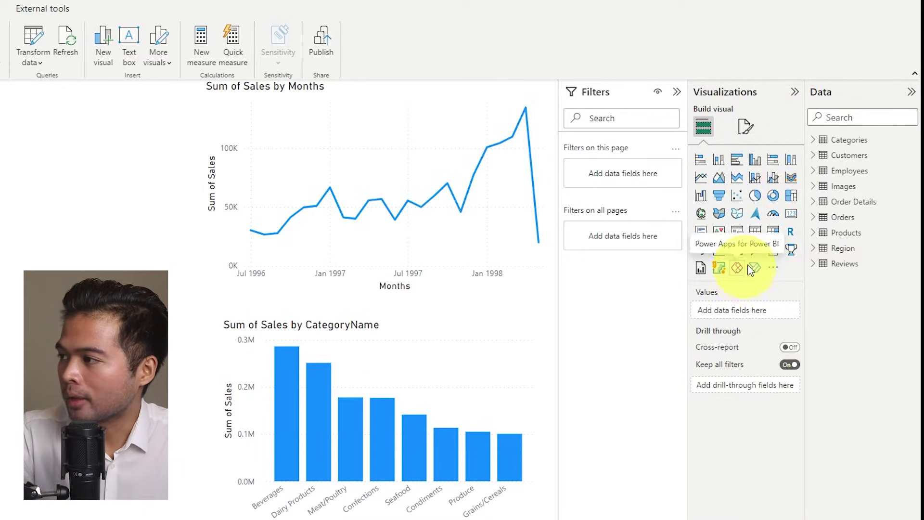
click(755, 249)
drag(235, 279, 359, 341)
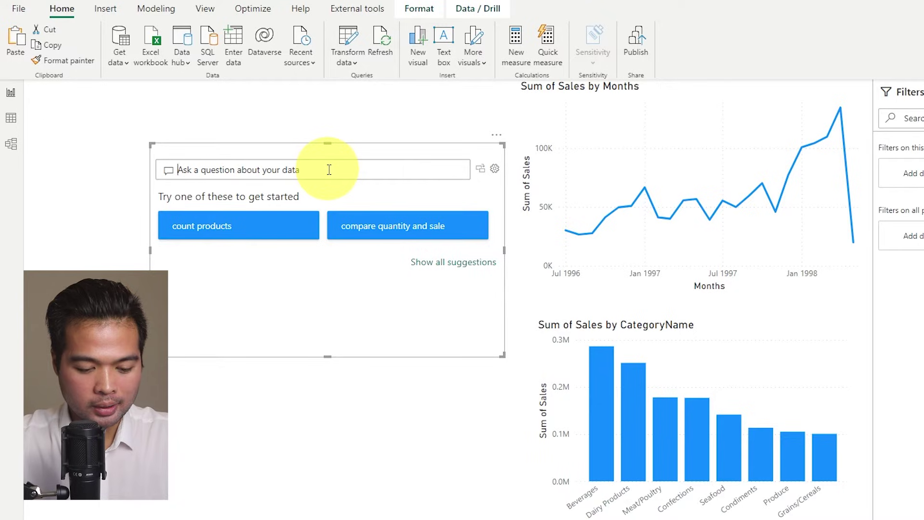
Step: Ask 'highest sales by category name', returning Beverages at 286,501.95
text(highest sales)
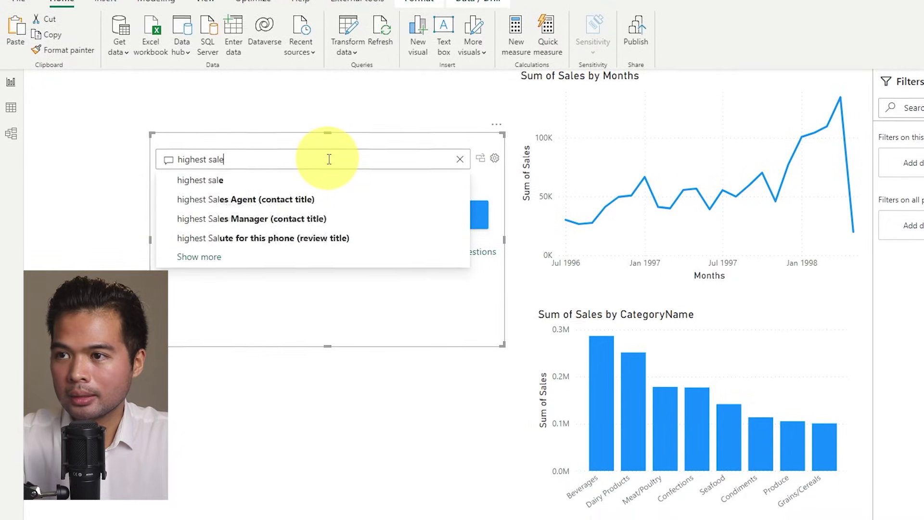
text( by ategory)
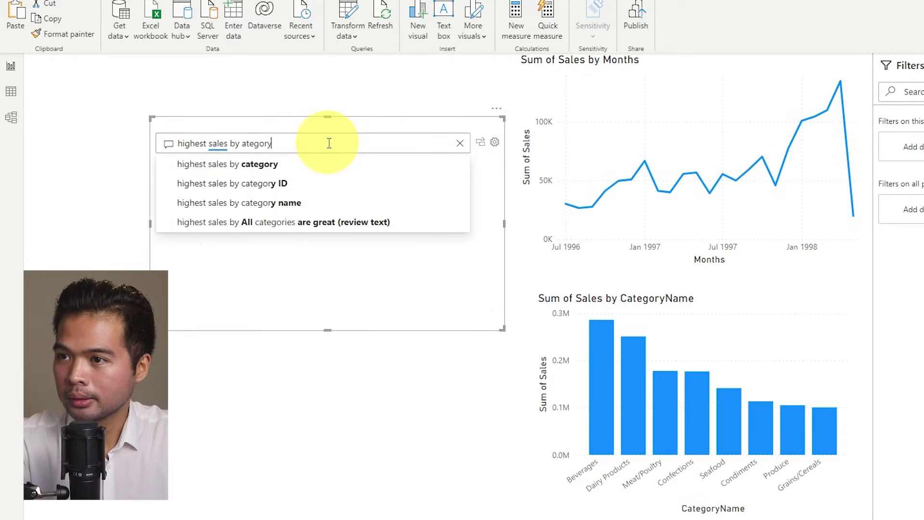
key(BackSpace)
key(BackSpace)
key(BackSpace)
key(BackSpace)
key(BackSpace)
key(BackSpace)
text(category name)
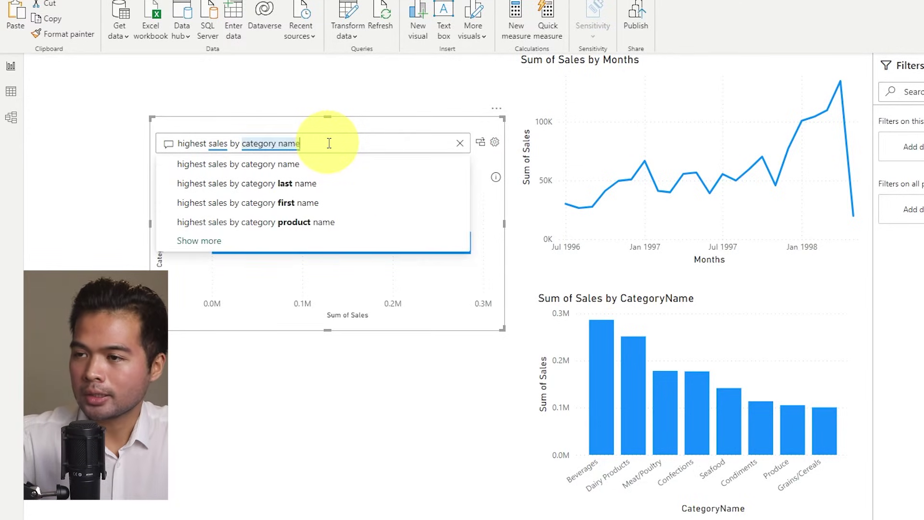
click(313, 164)
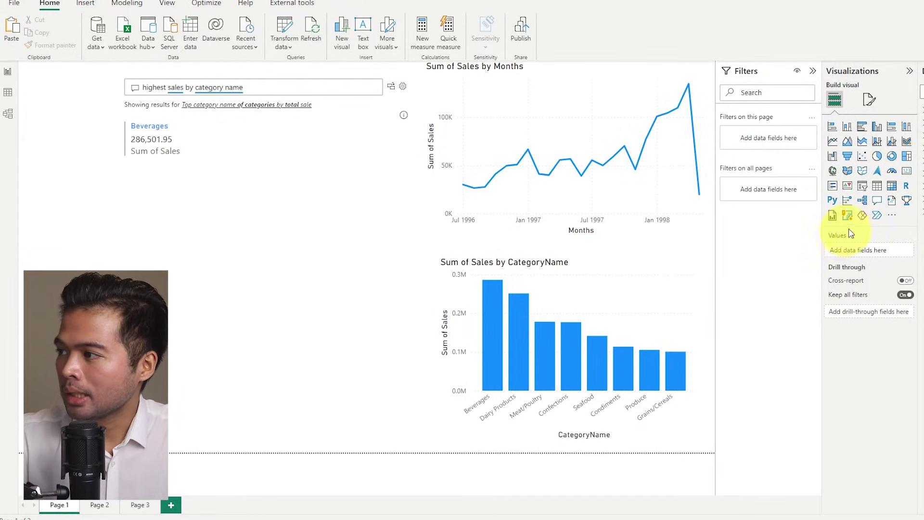
Step: Add a Key influencers visual analysing Sales
click(848, 202)
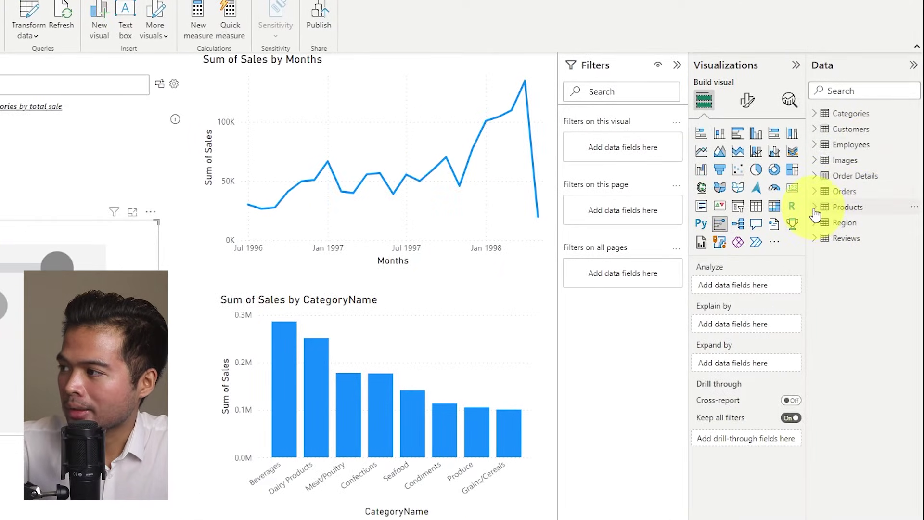
click(814, 175)
drag(875, 257, 767, 285)
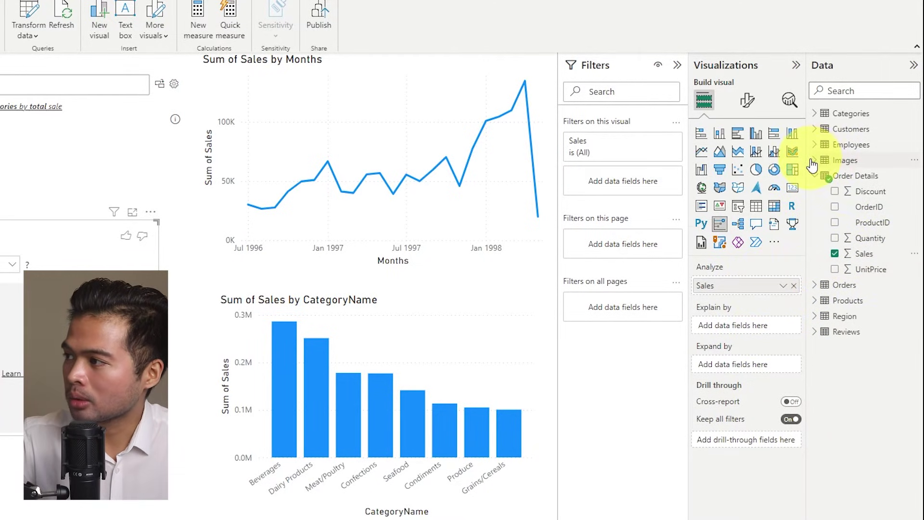
Step: Explain Sales by ProductName, CategoryName, Months and Country
click(816, 301)
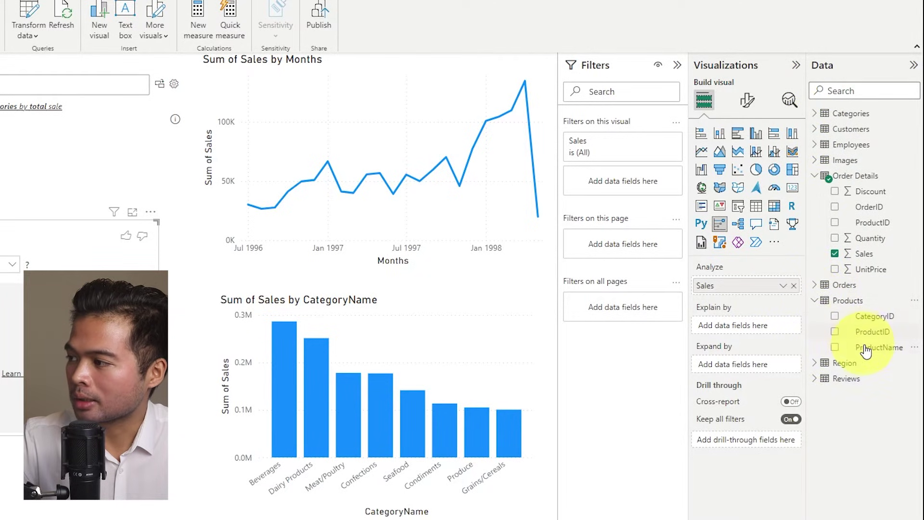
drag(866, 346, 769, 331)
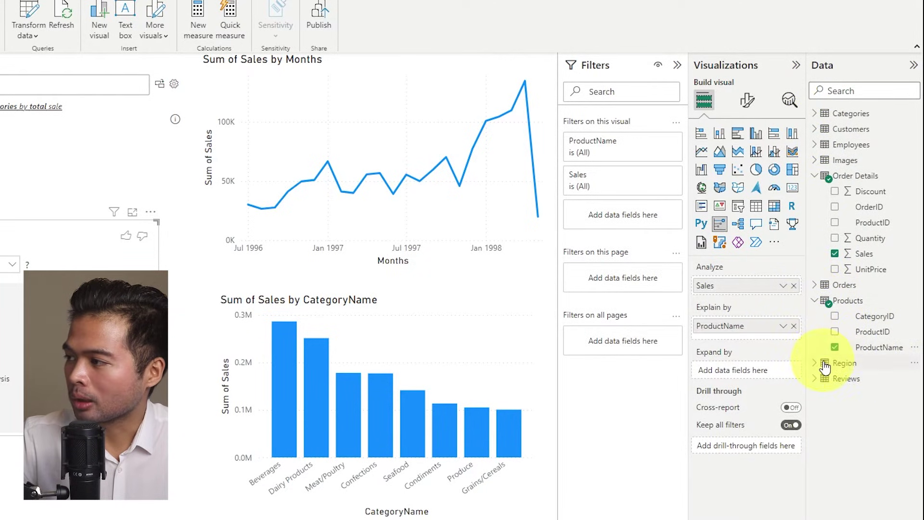
click(813, 113)
drag(861, 145, 769, 331)
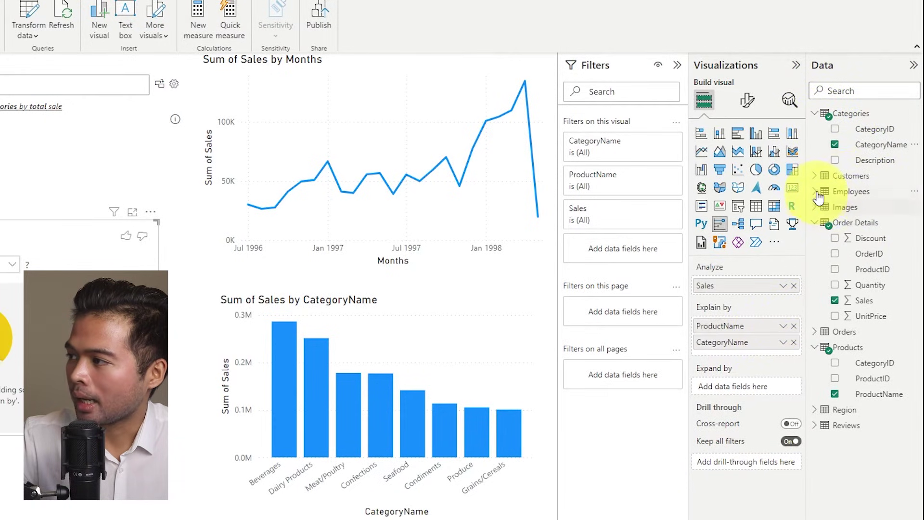
click(820, 331)
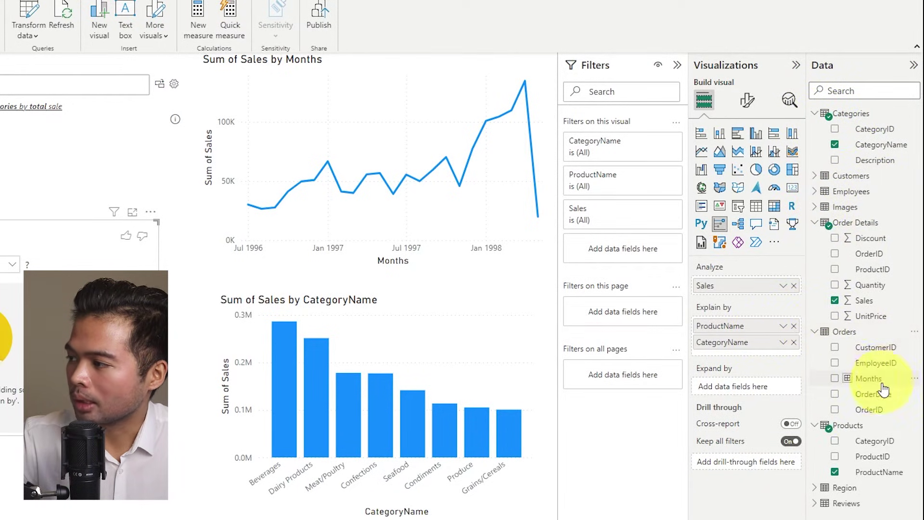
drag(873, 380, 763, 339)
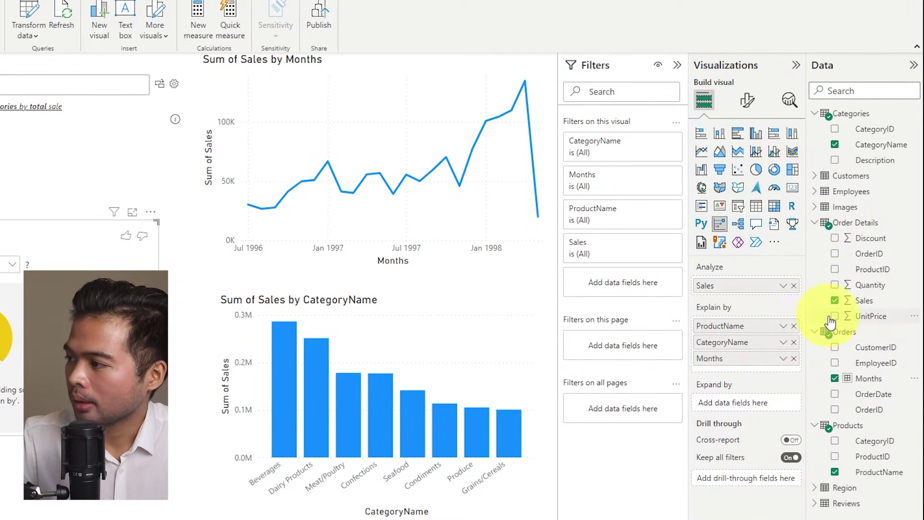
click(815, 175)
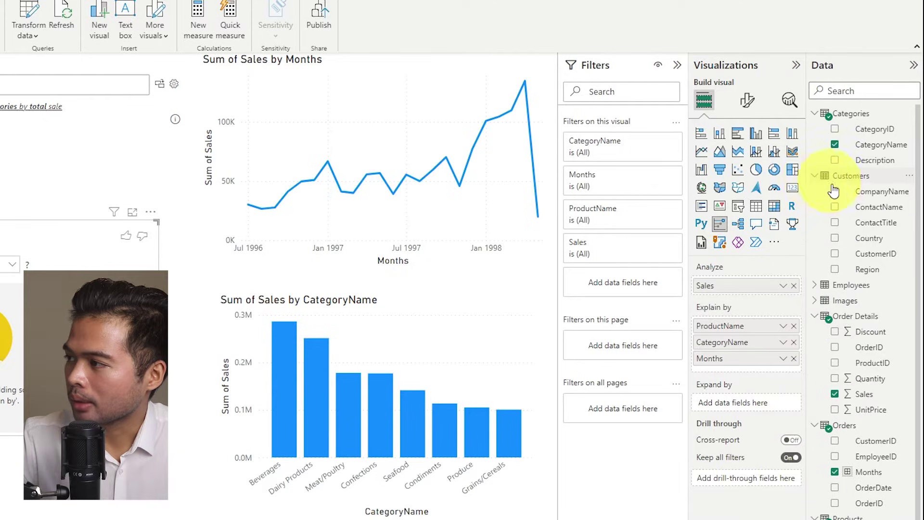
drag(866, 238, 748, 369)
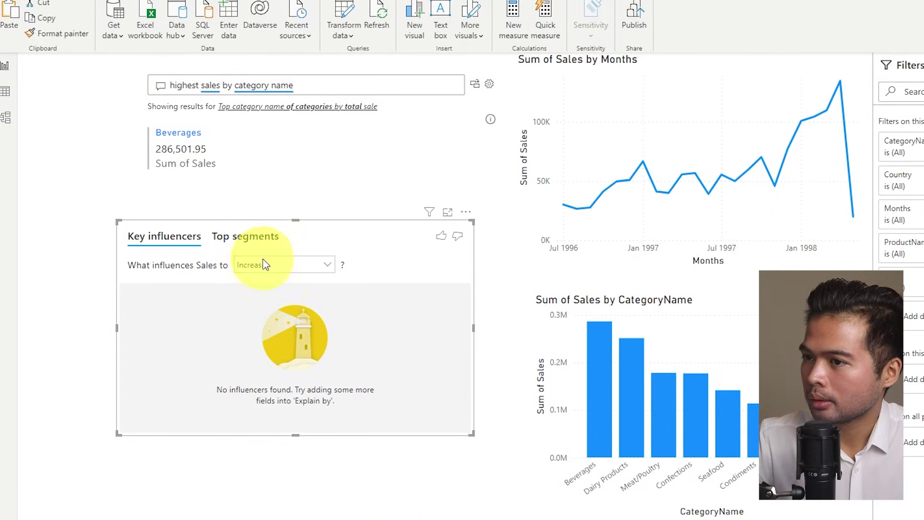
Step: Analyse what makes Sales decrease, and make the Key influencers visual taller
click(269, 264)
click(255, 292)
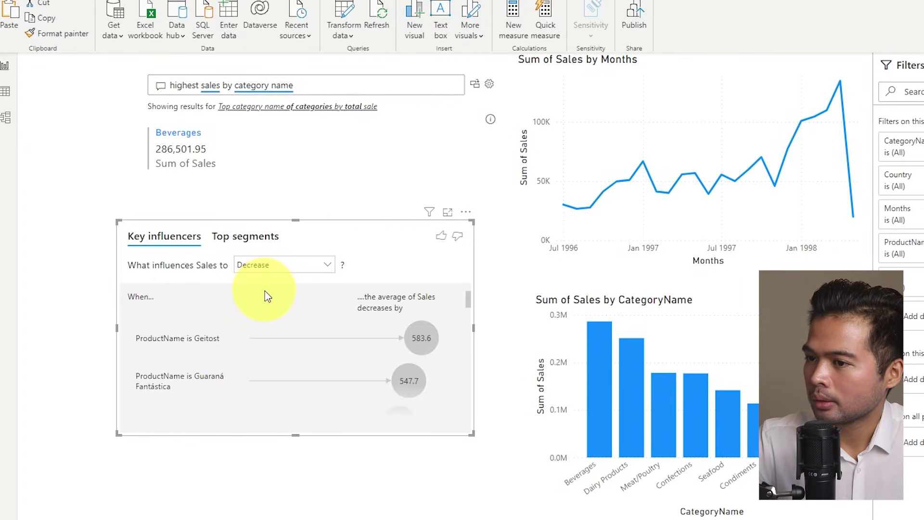
drag(294, 433, 303, 501)
drag(297, 217, 315, 214)
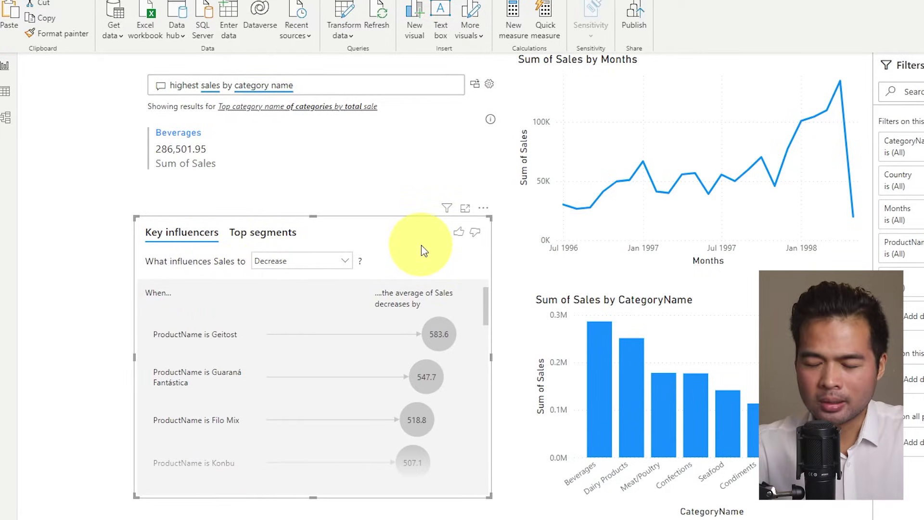
Step: Review the influencers list, then show Top segments (average 378.7, population 216)
scroll(433, 330, down, 2)
scroll(433, 330, up, 2)
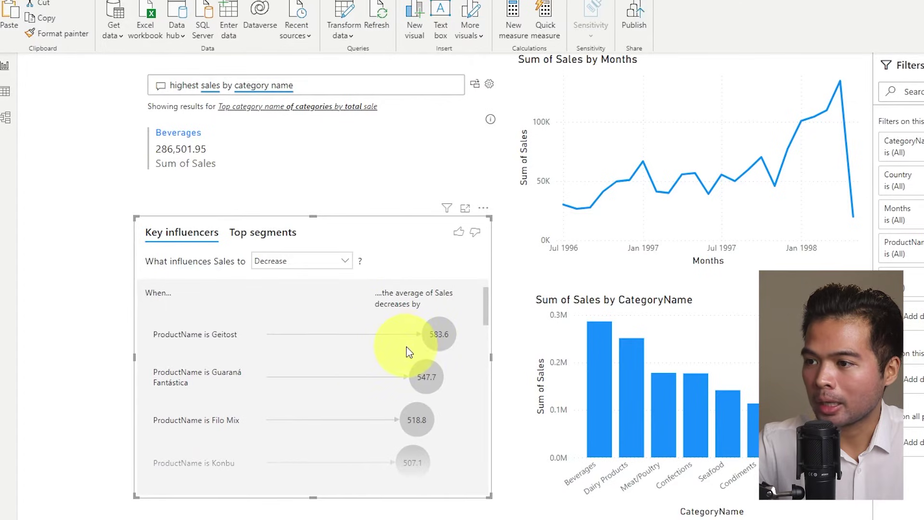
scroll(408, 346, down, 1)
scroll(460, 350, up, 1)
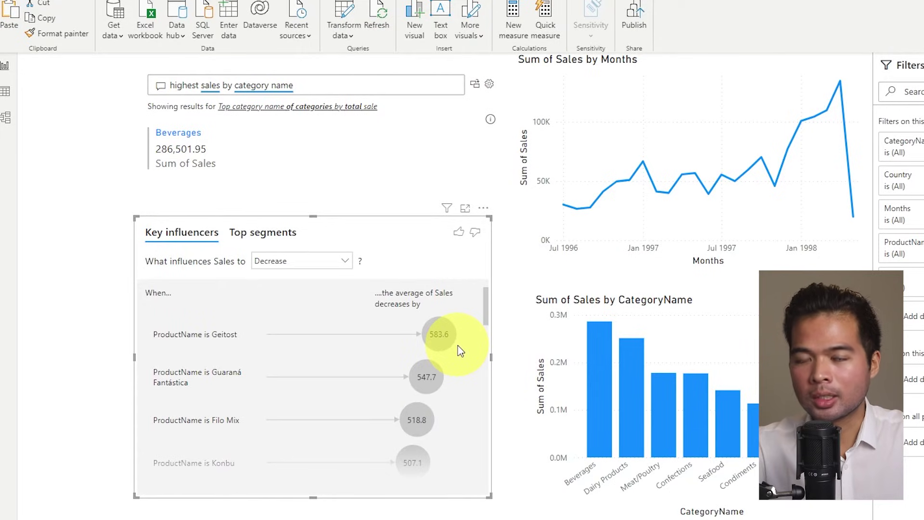
scroll(460, 349, down, 5)
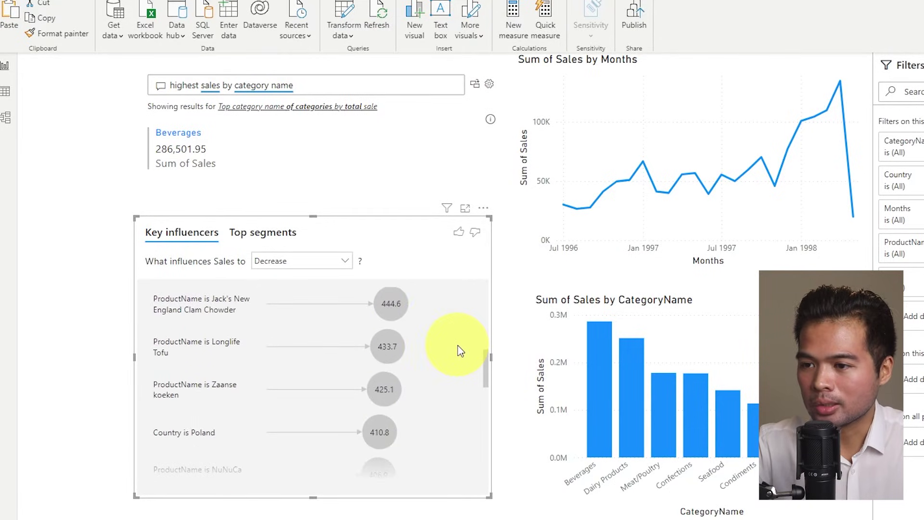
scroll(422, 355, down, 8)
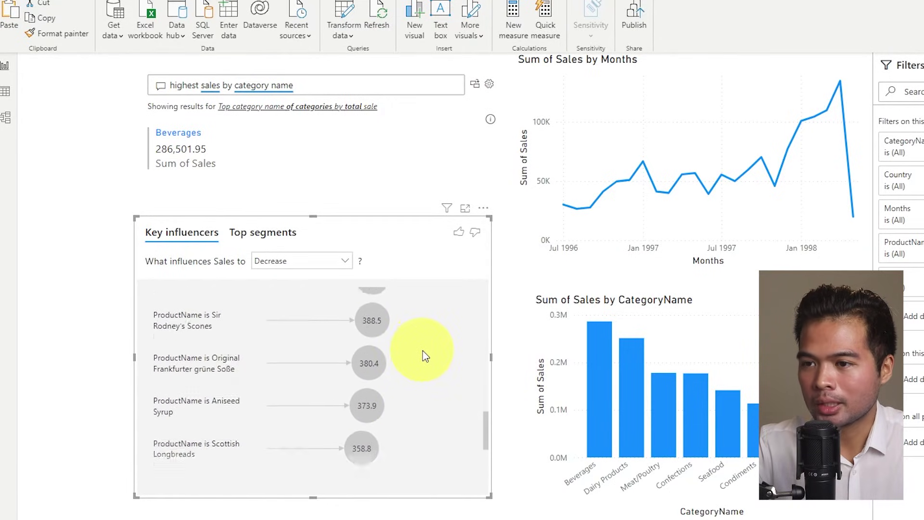
scroll(423, 352, up, 6)
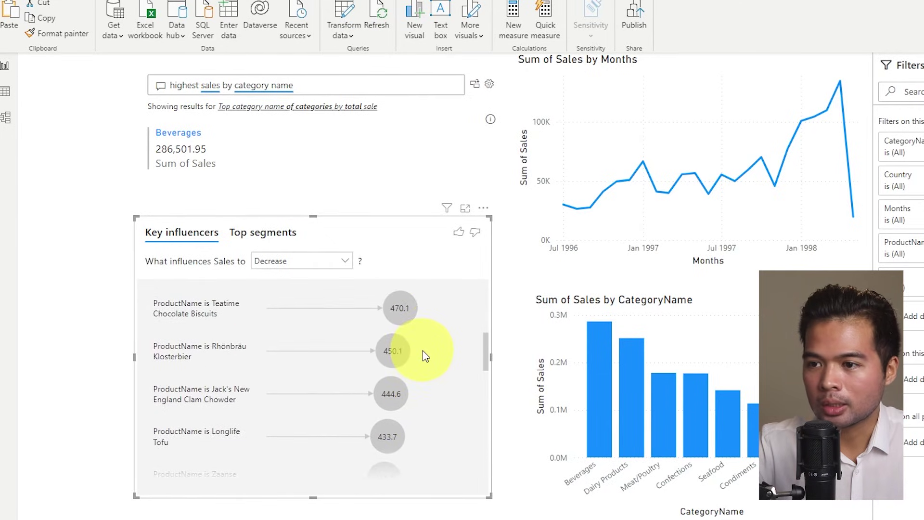
scroll(423, 350, up, 5)
click(272, 234)
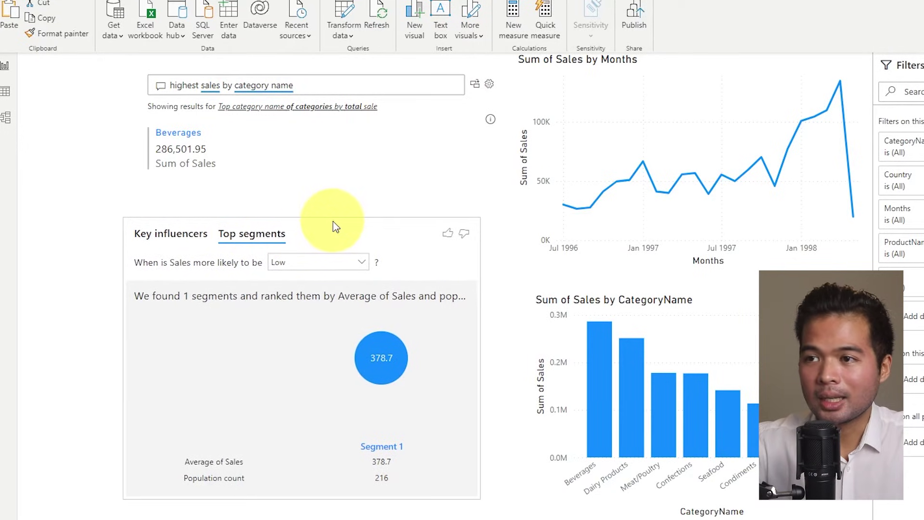
click(351, 225)
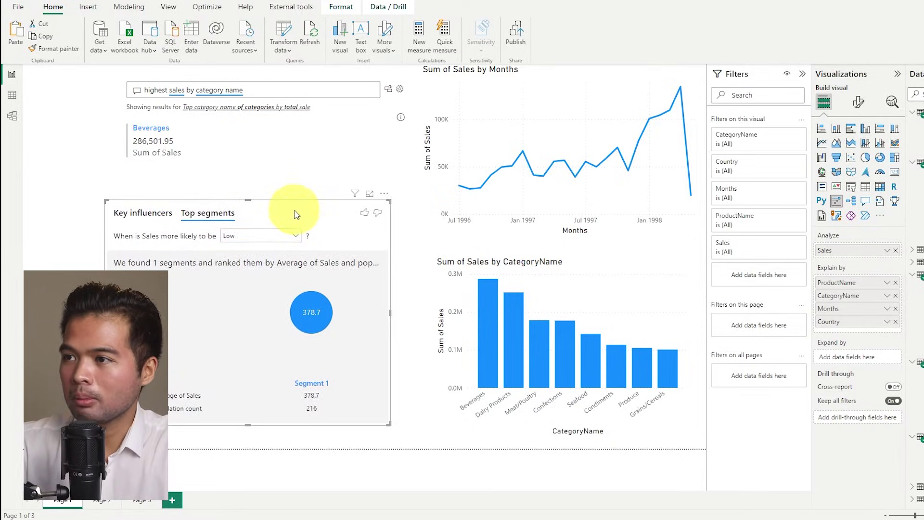
Step: Delete the Key influencers, Q&A and line chart visuals
key(Delete)
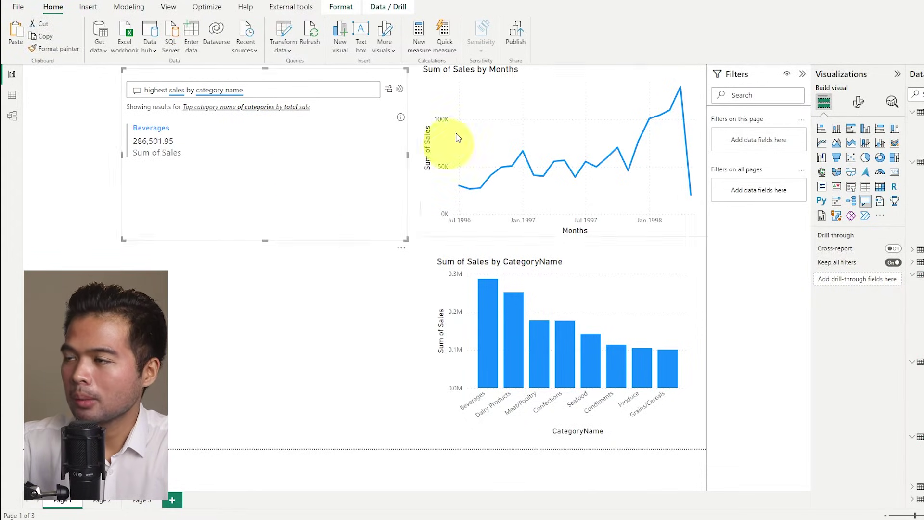
key(Delete)
drag(481, 69, 154, 251)
key(ctrl+z)
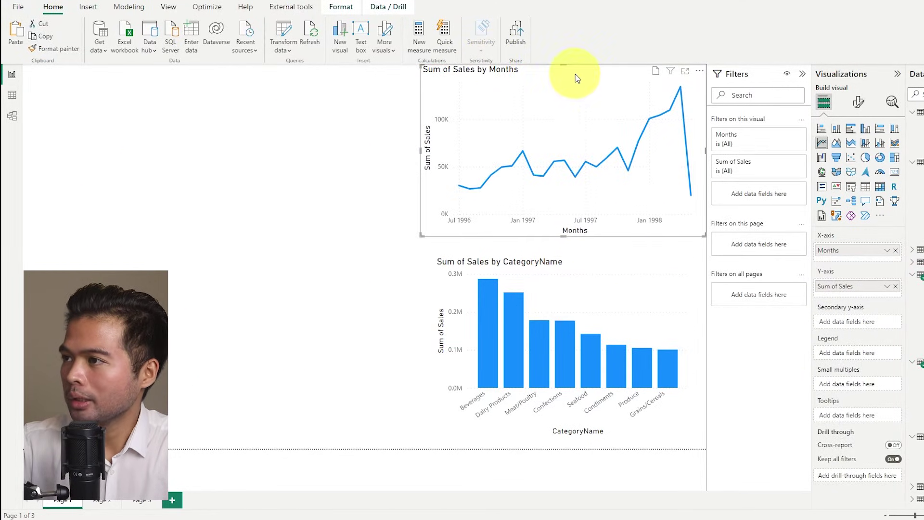
key(Delete)
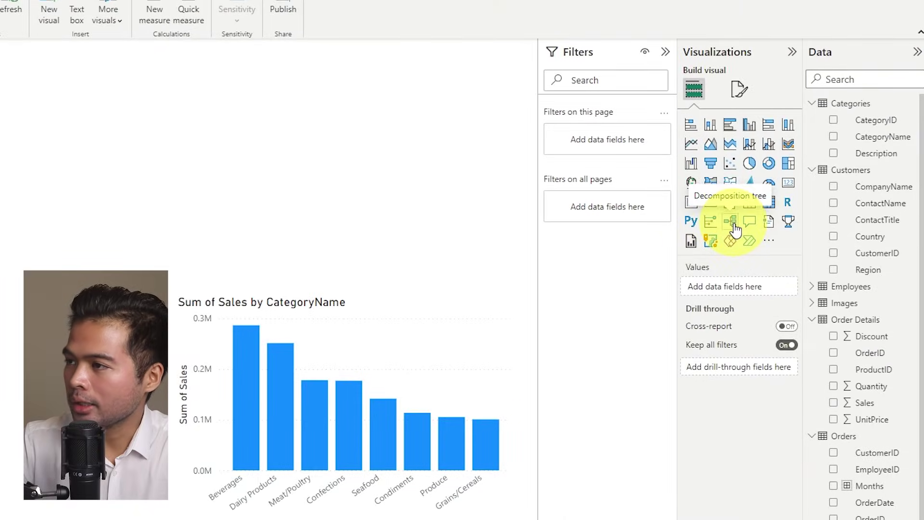
Step: Add a widened Decomposition tree at the top analysing Sales (1,354,337.55)
click(735, 229)
drag(1, 229, 466, 149)
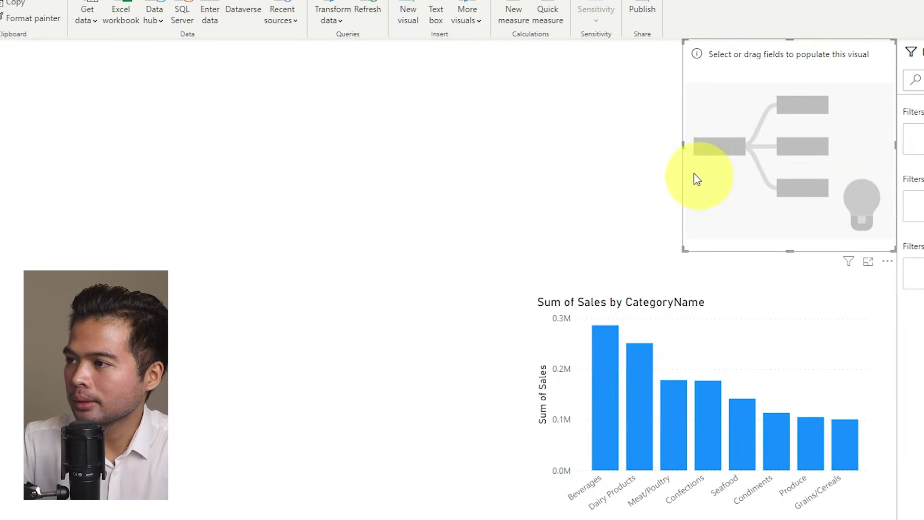
drag(675, 149, 396, 185)
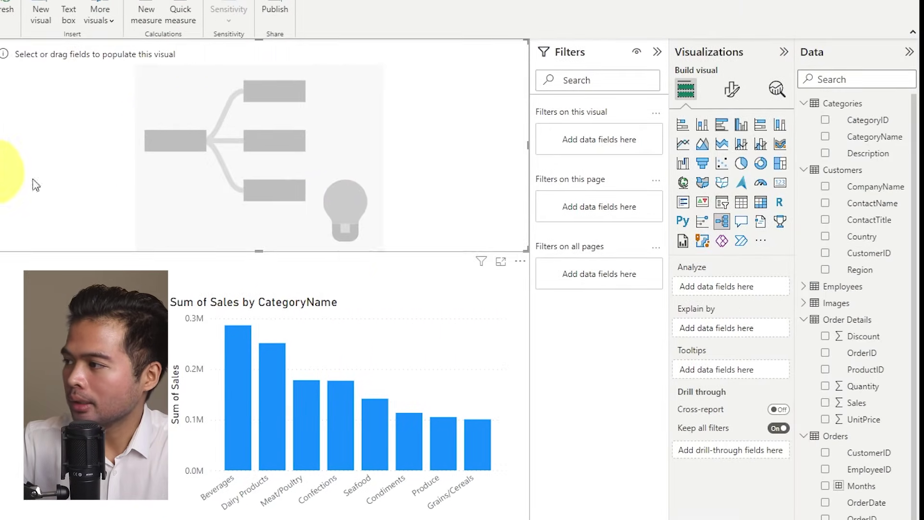
drag(856, 403, 712, 293)
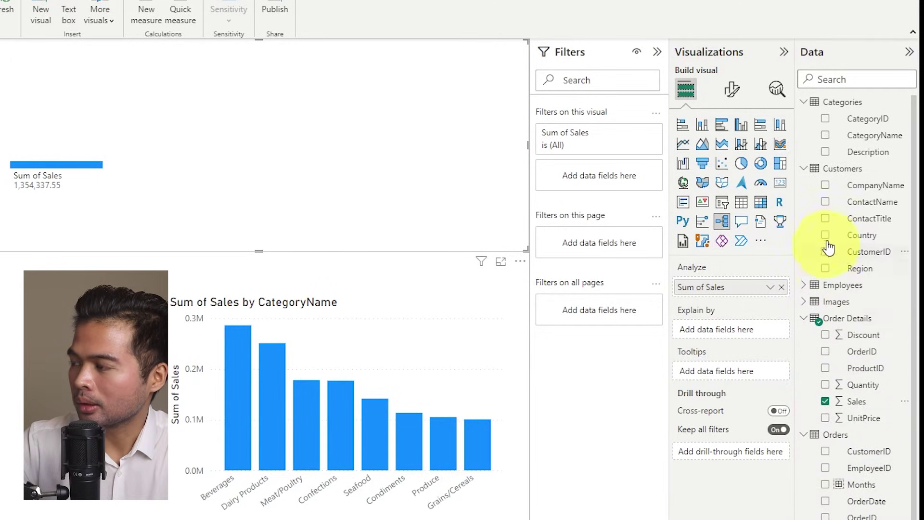
Step: Split total sales by CategoryName using the High value AI split
drag(868, 137, 752, 329)
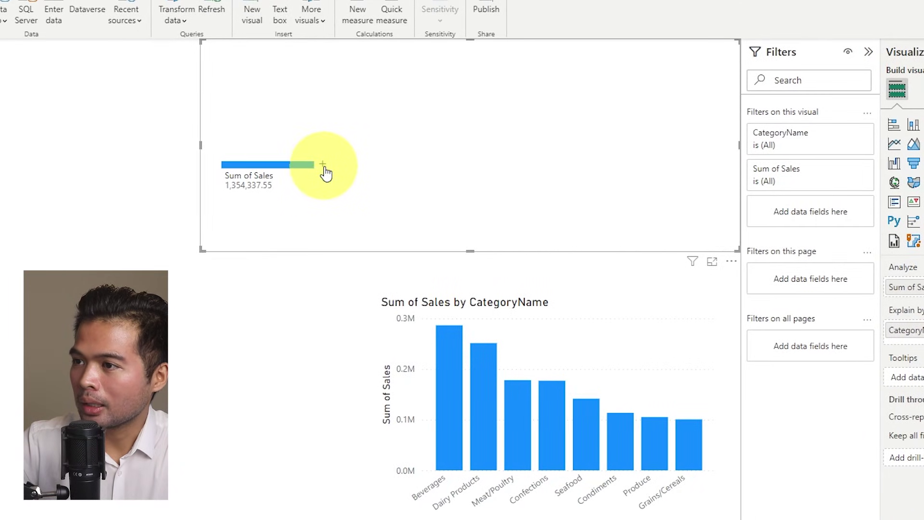
click(322, 166)
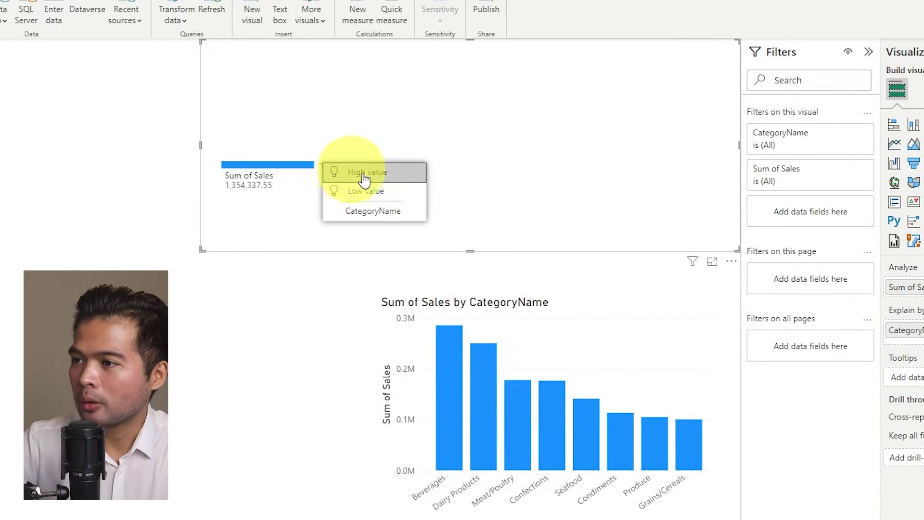
click(394, 173)
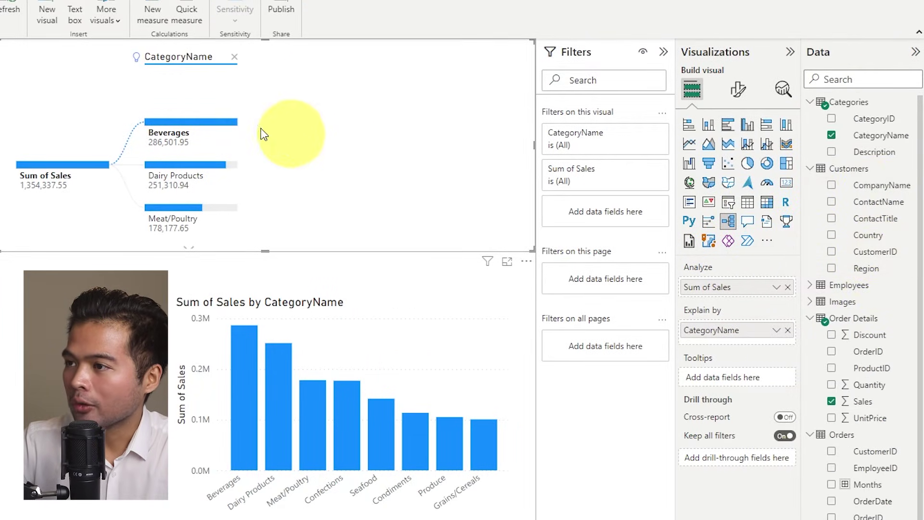
Step: Add Country and split Beverages by its highest-value Country
drag(868, 236, 746, 341)
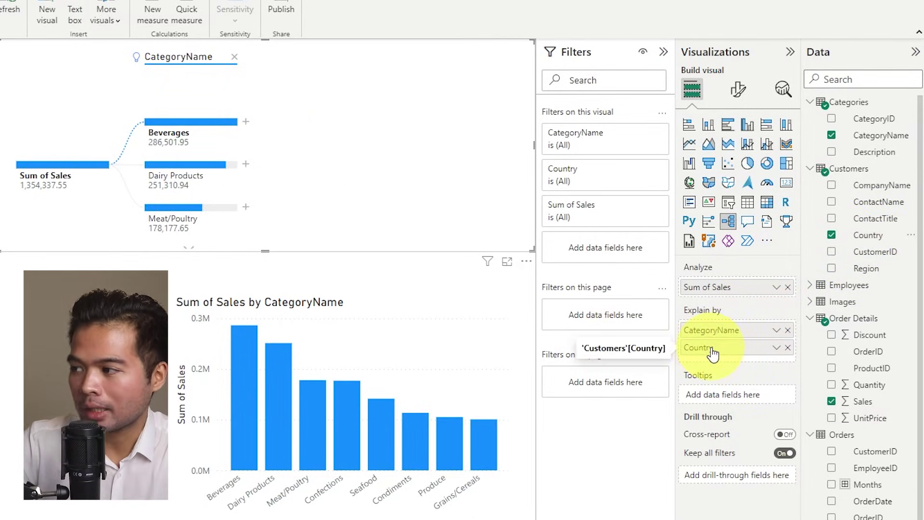
click(246, 129)
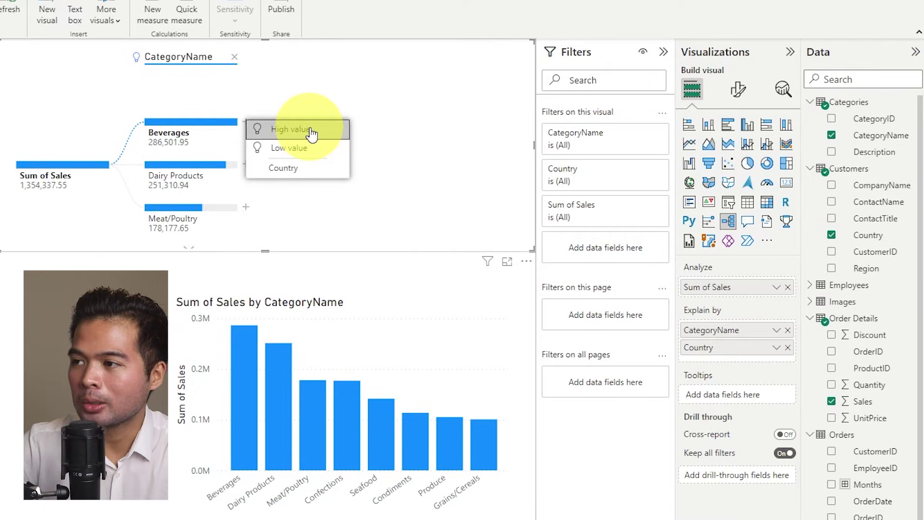
click(289, 129)
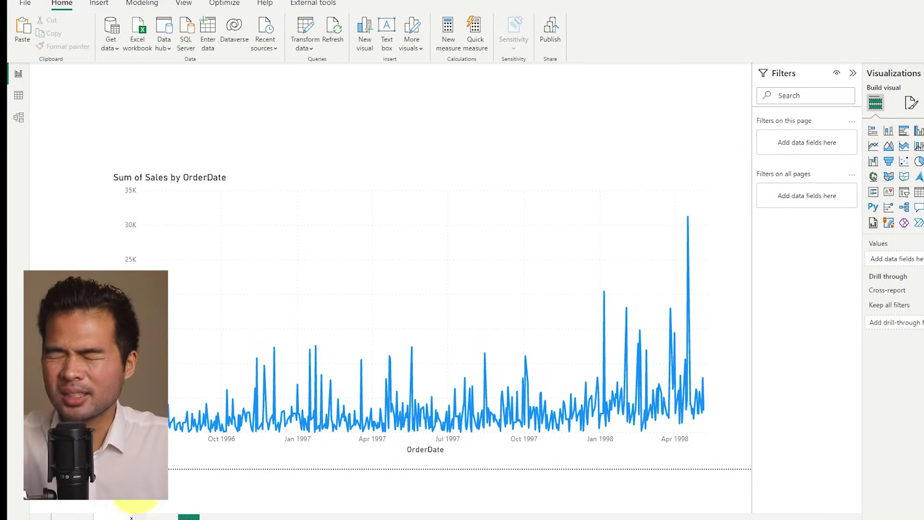
Step: Shift the Sum of Sales by OrderDate line chart slightly to the right
click(207, 182)
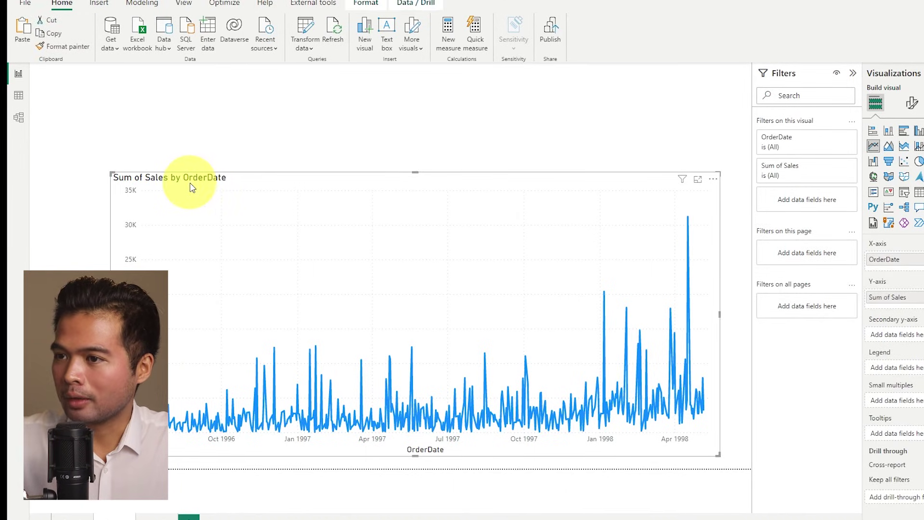
drag(192, 187, 217, 186)
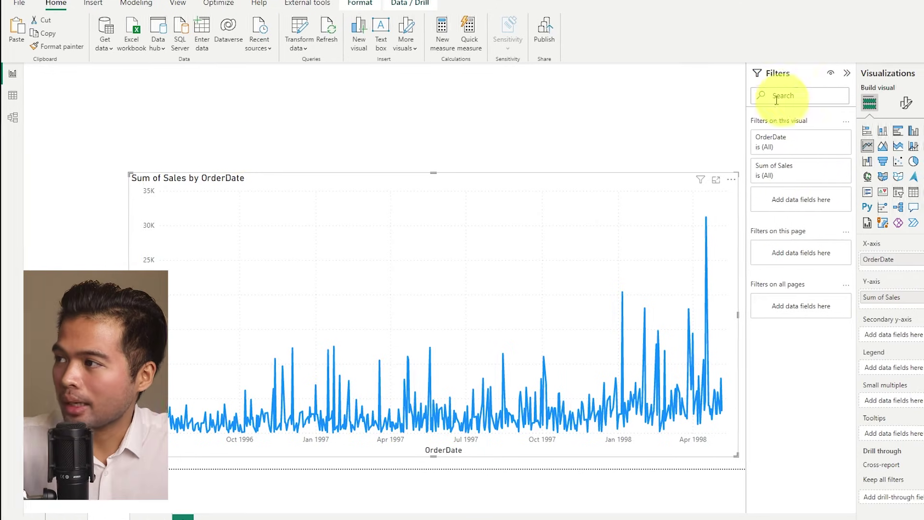
Step: Turn on Find anomalies for the OrderDate sales chart at 71% sensitivity
click(810, 103)
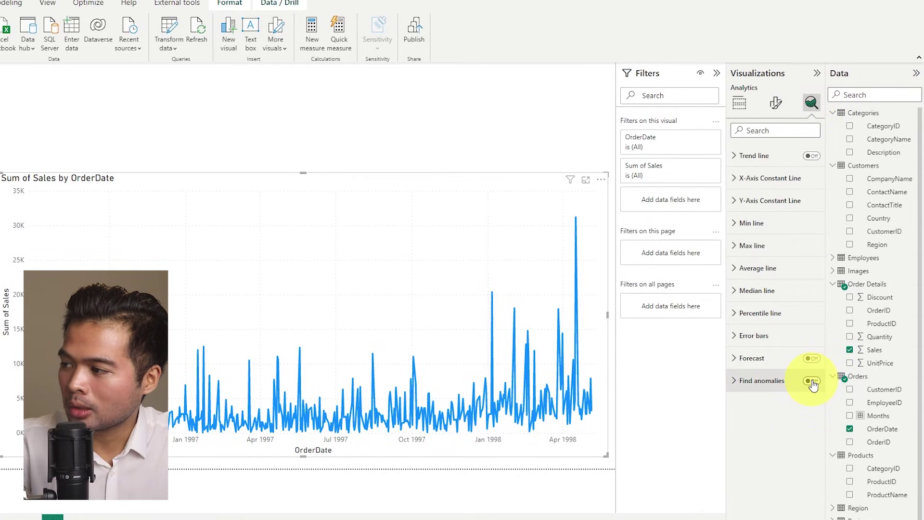
click(755, 383)
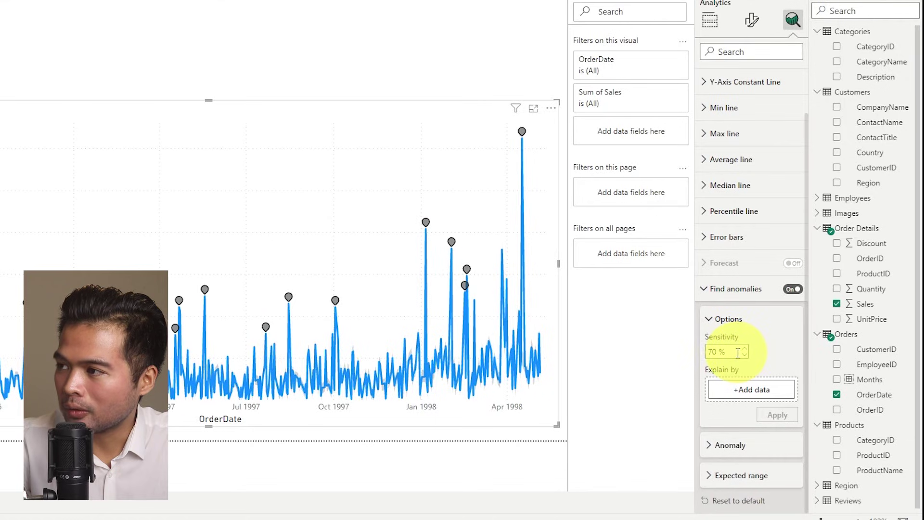
click(745, 349)
click(744, 348)
click(745, 354)
click(744, 354)
click(745, 354)
click(745, 354)
click(744, 355)
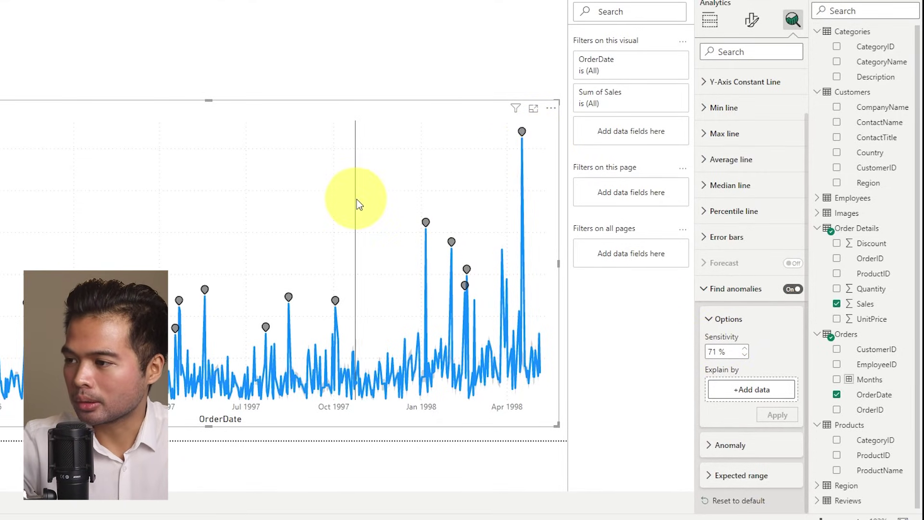
Step: Explain the 17 April 1998 anomaly by Country, ProductName and CategoryName
click(524, 132)
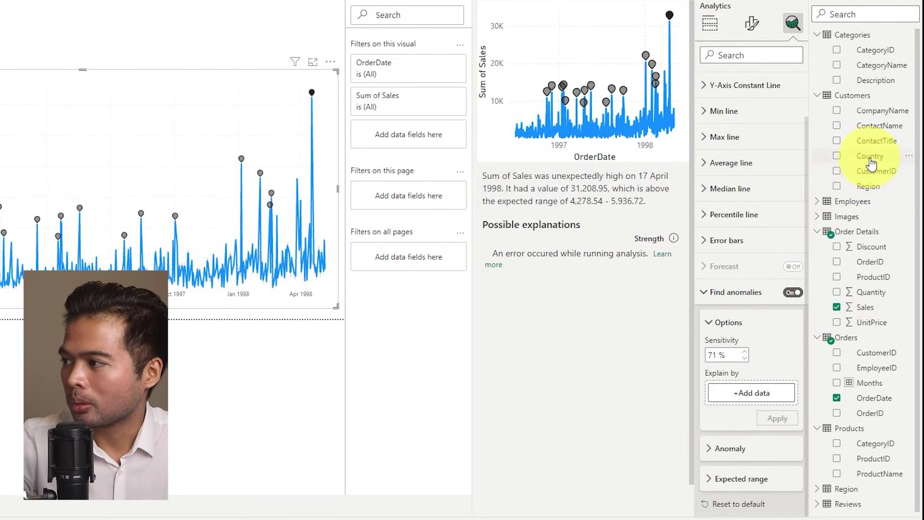
drag(879, 161, 767, 402)
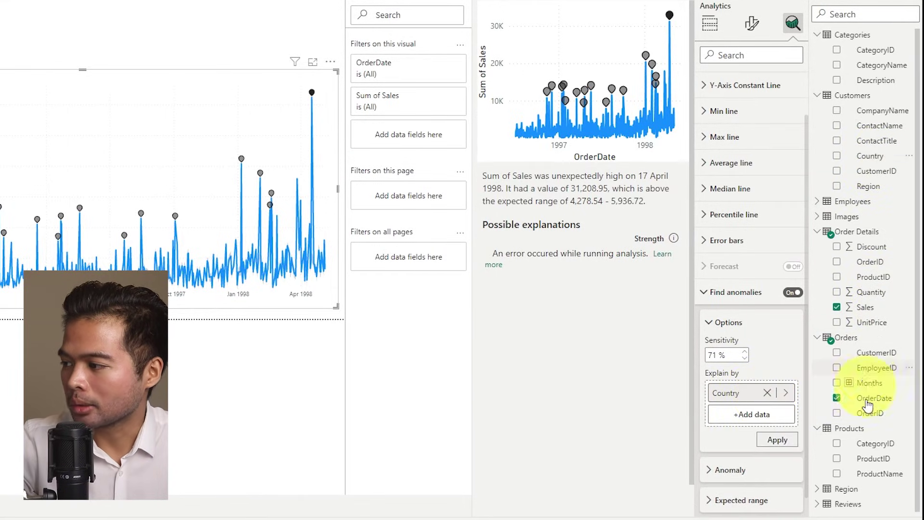
drag(876, 481, 761, 409)
drag(881, 64, 763, 423)
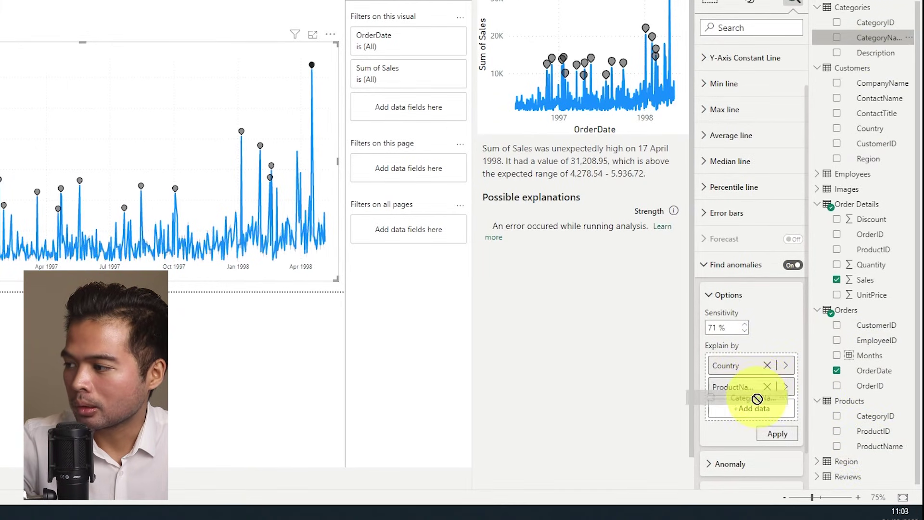
click(777, 455)
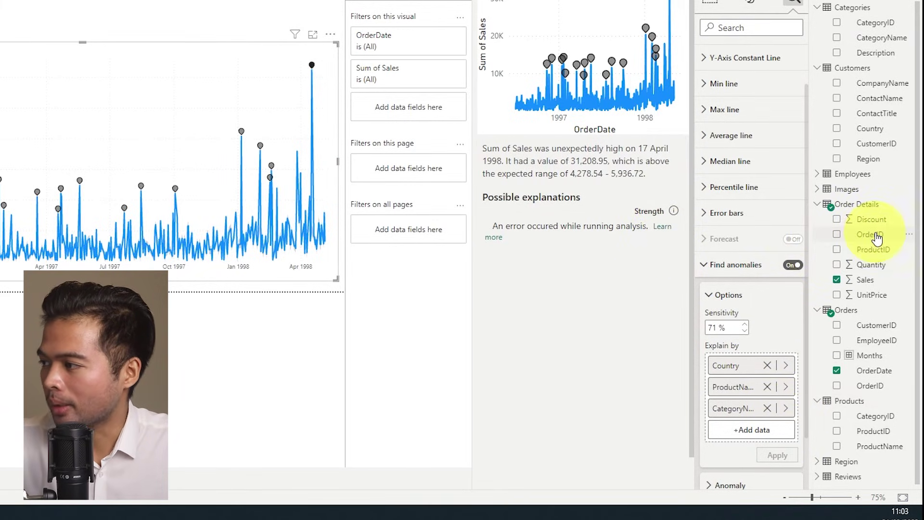
Step: Add Quantity and review the February 1998 spike, led by Beverages at 62%
drag(881, 270, 750, 443)
click(782, 477)
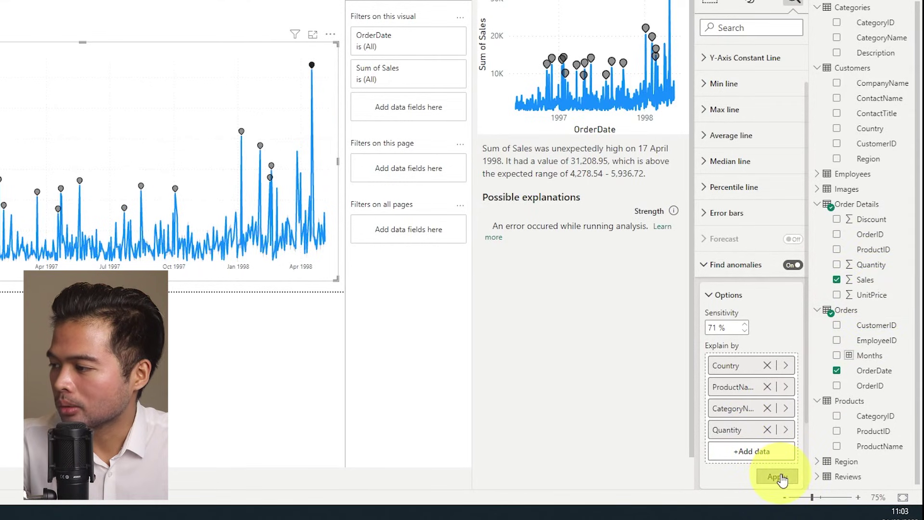
click(260, 146)
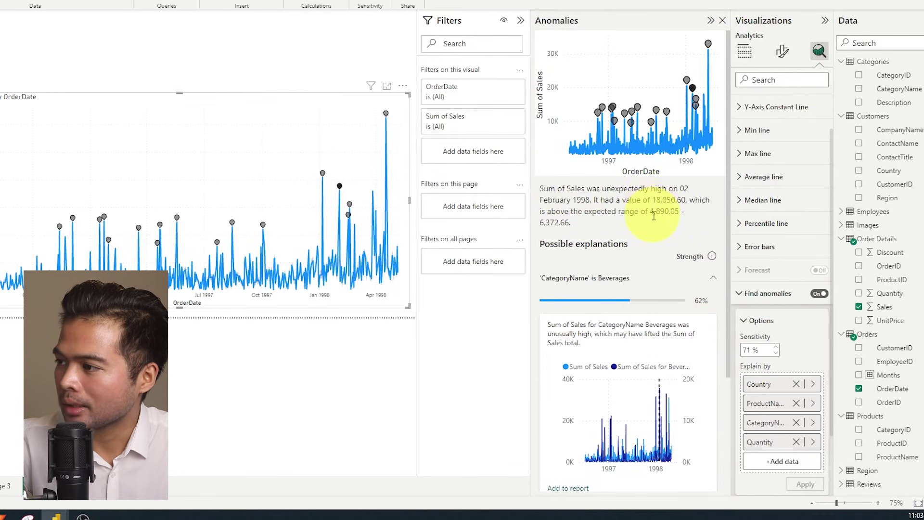
scroll(669, 241, down, 3)
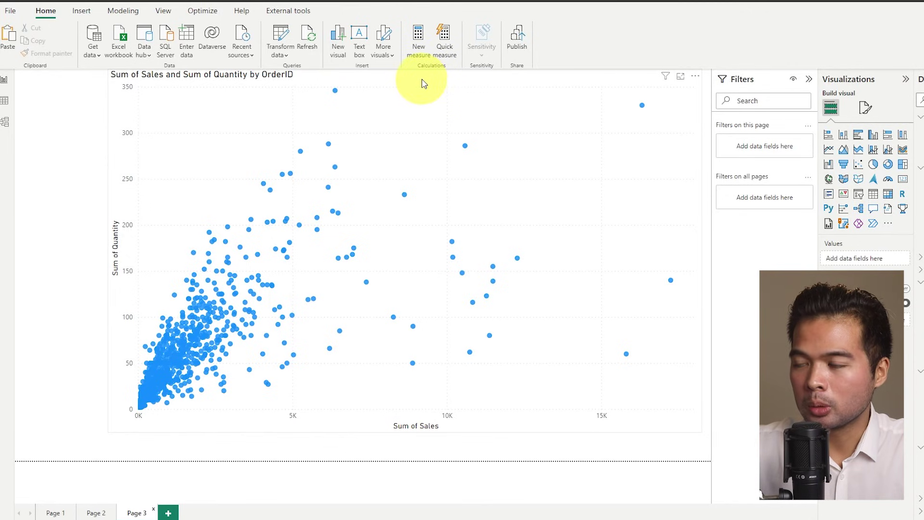
Step: Group the sales-versus-quantity scatter chart's orders into 4 automatically found clusters
click(495, 86)
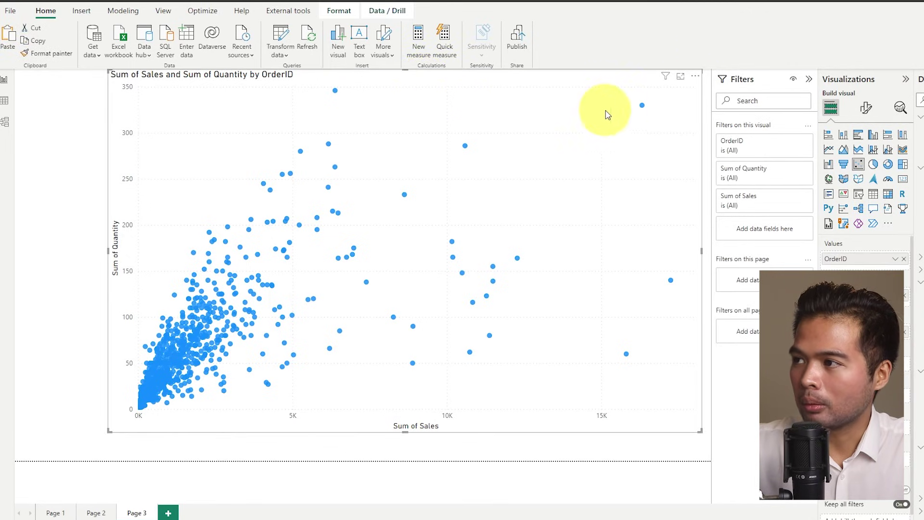
click(696, 77)
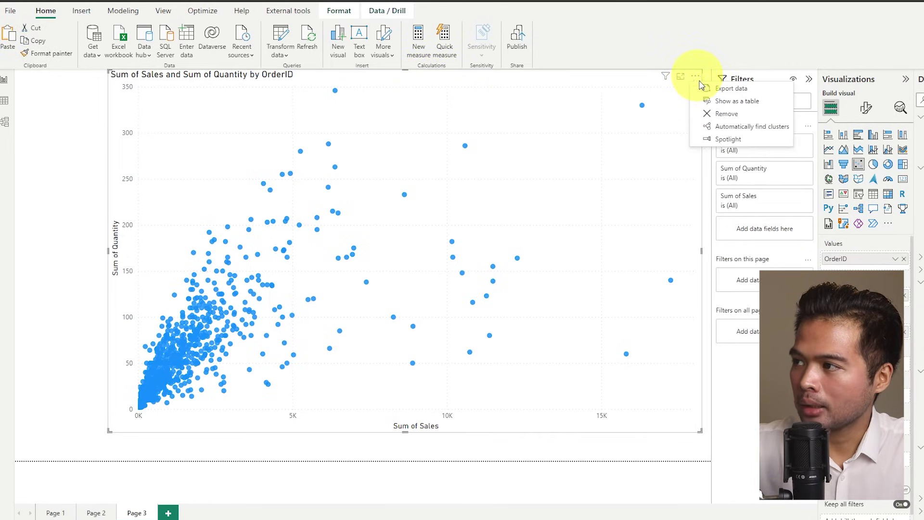
click(716, 128)
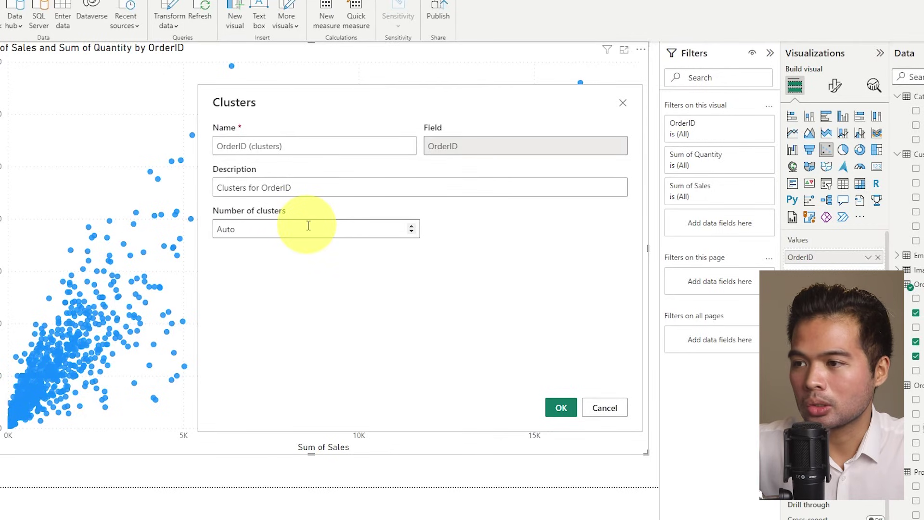
click(304, 226)
text(4)
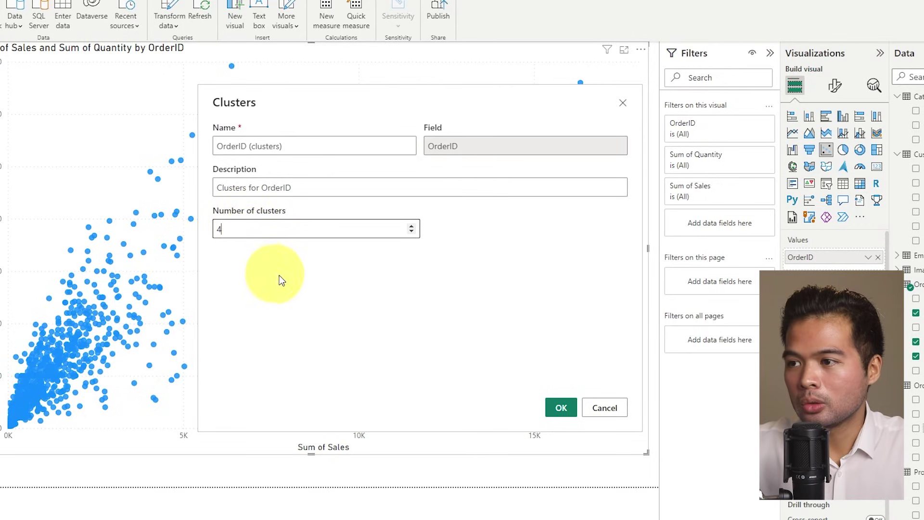
click(561, 407)
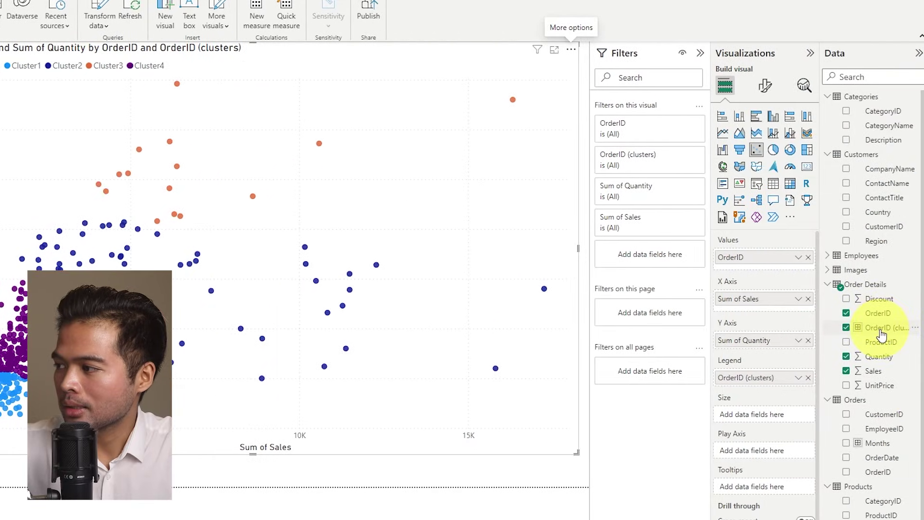
Step: Add an OrderID (clusters) slicer, filter the scatter to Cluster1 through Cluster4 in turn, then clear it
drag(881, 327, 0, 161)
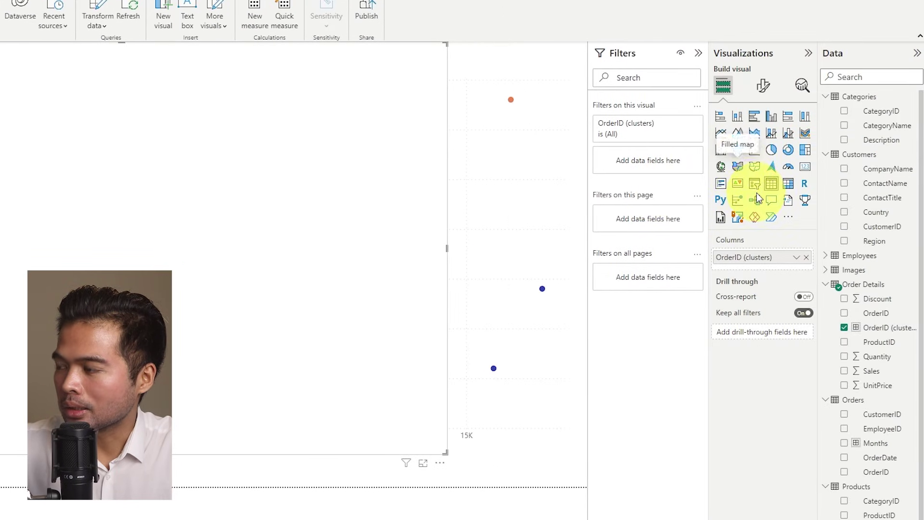
click(838, 183)
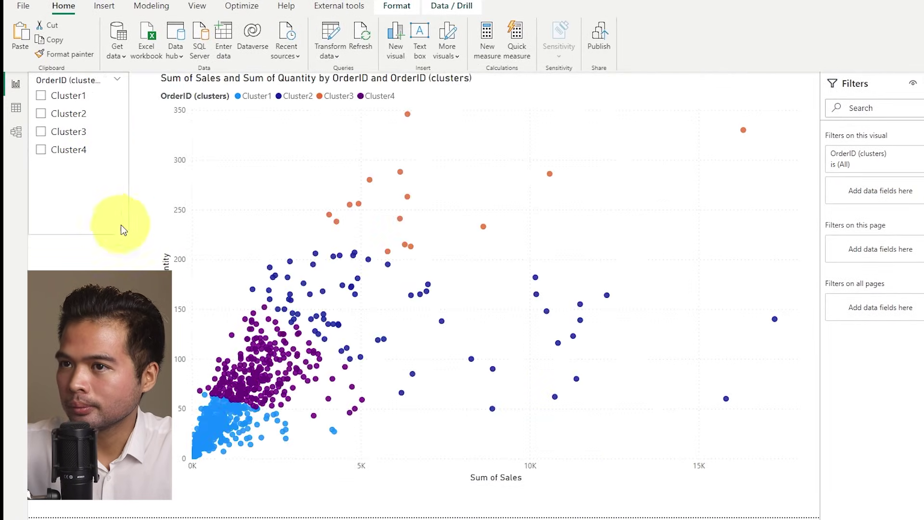
click(82, 99)
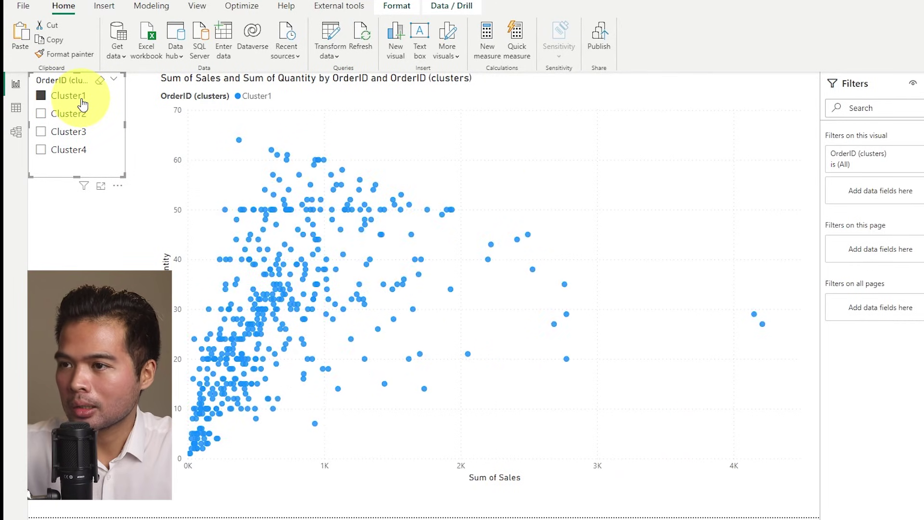
click(74, 117)
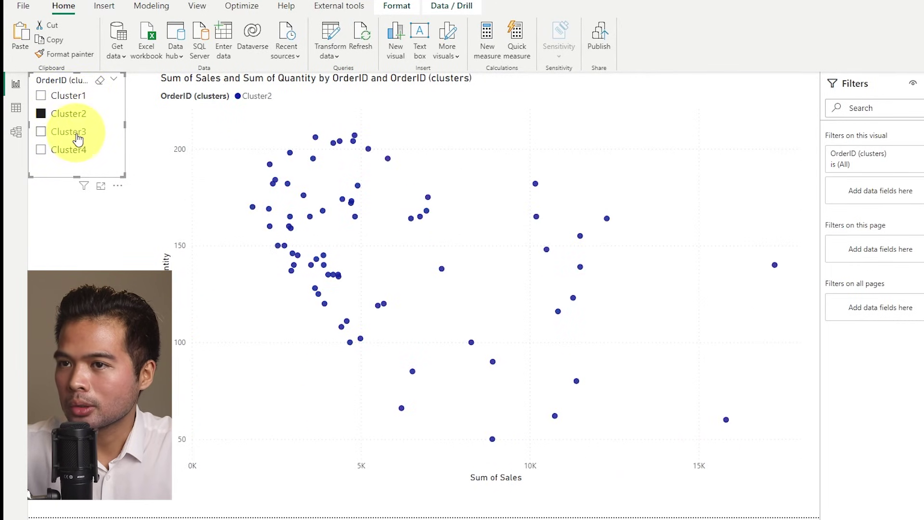
click(76, 135)
click(77, 152)
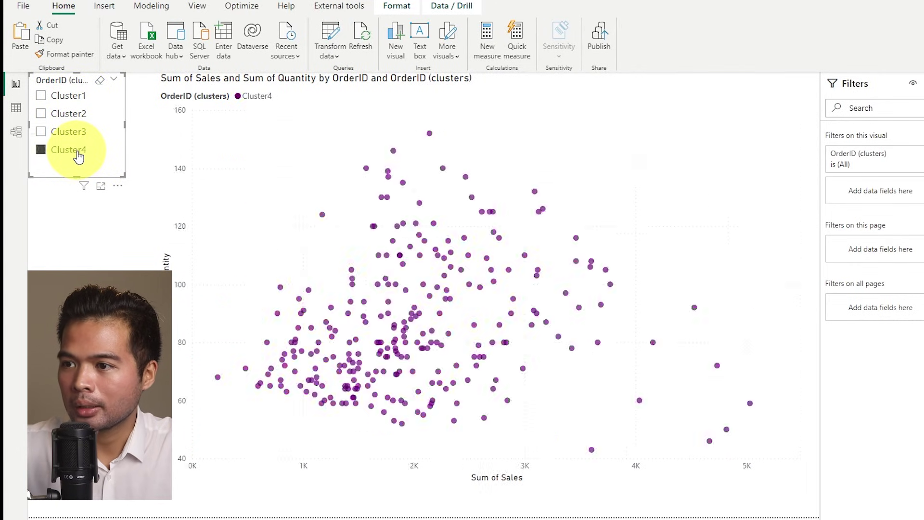
click(76, 153)
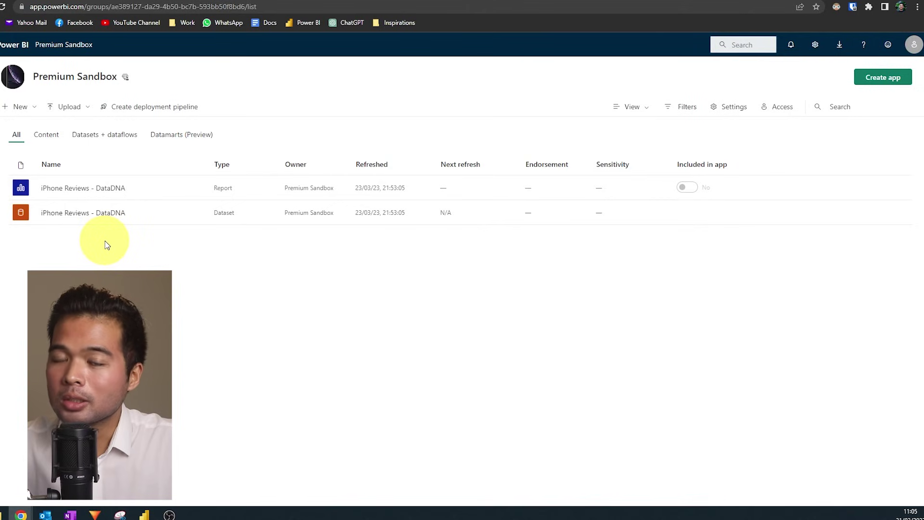
Step: Show the actions menu for the iPhone Reviews - DataDNA dataset in Premium Sandbox
mouse_move(199, 219)
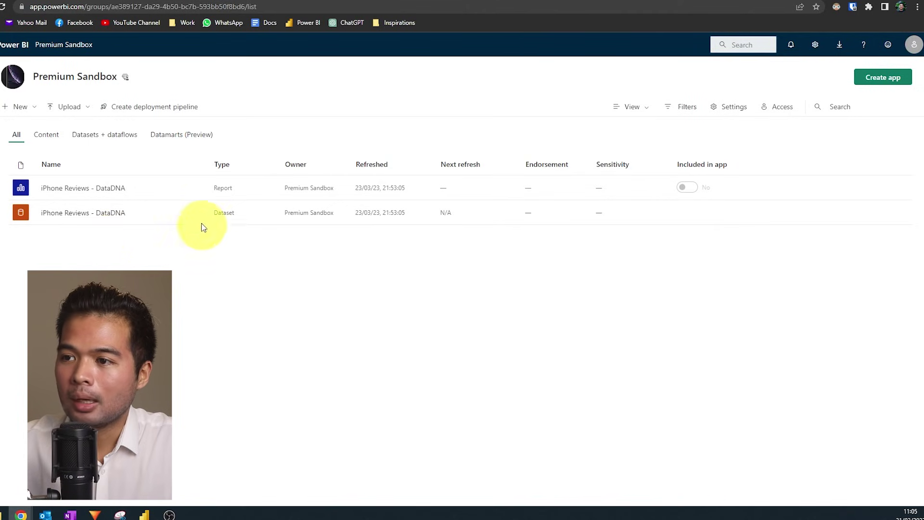
click(197, 213)
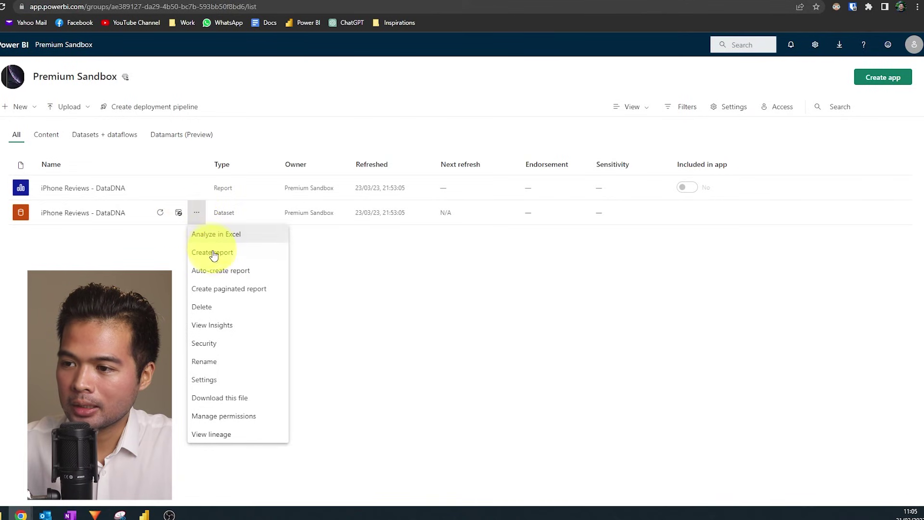
Step: View Quick Insights for the iPhone Reviews - DataDNA dataset and scroll through the generated tiles
click(229, 326)
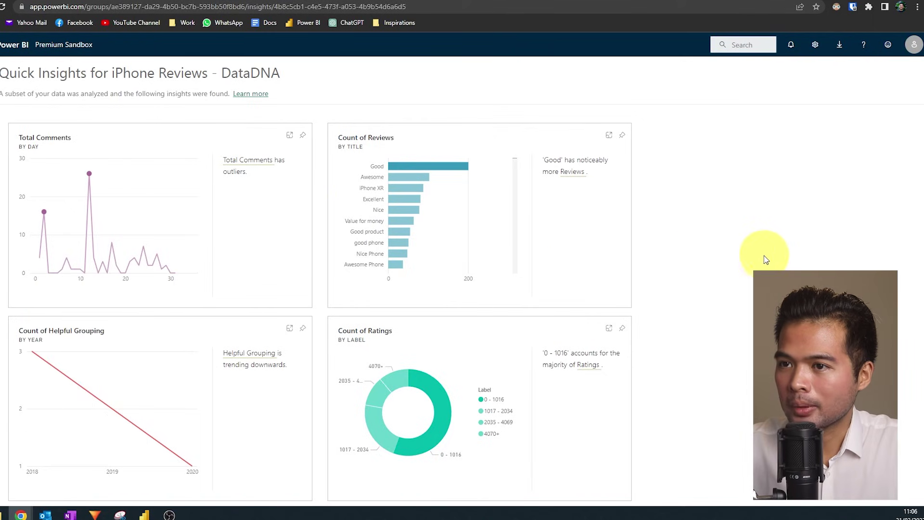
scroll(174, 212, down, 3)
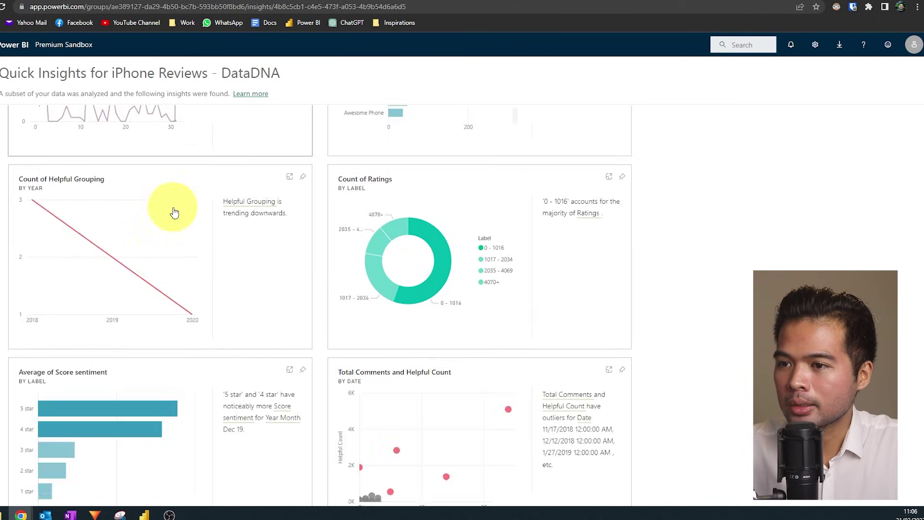
scroll(549, 237, down, 3)
scroll(549, 236, down, 3)
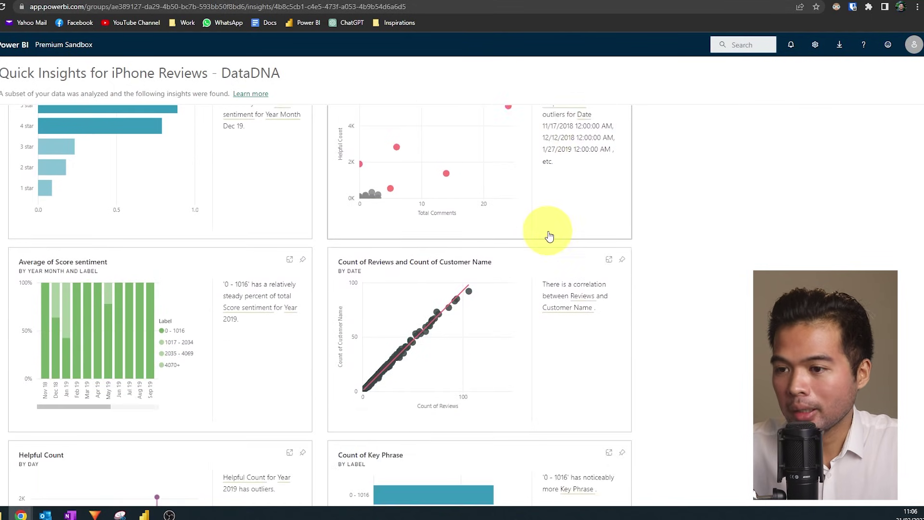
scroll(706, 270, down, 6)
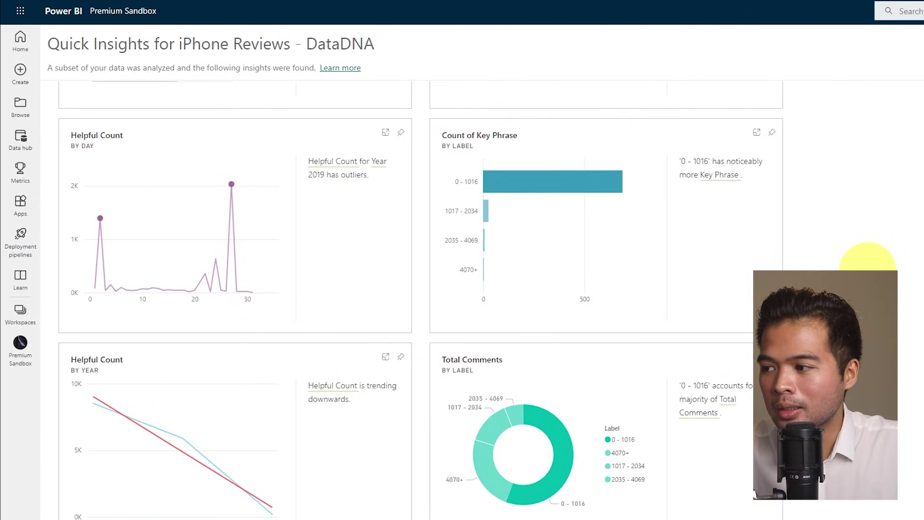
scroll(867, 262, down, 7)
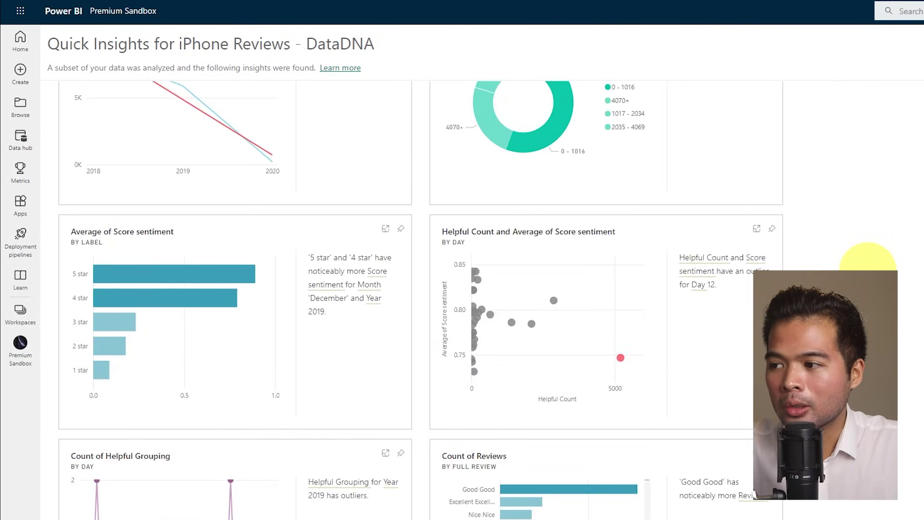
scroll(868, 255, down, 7)
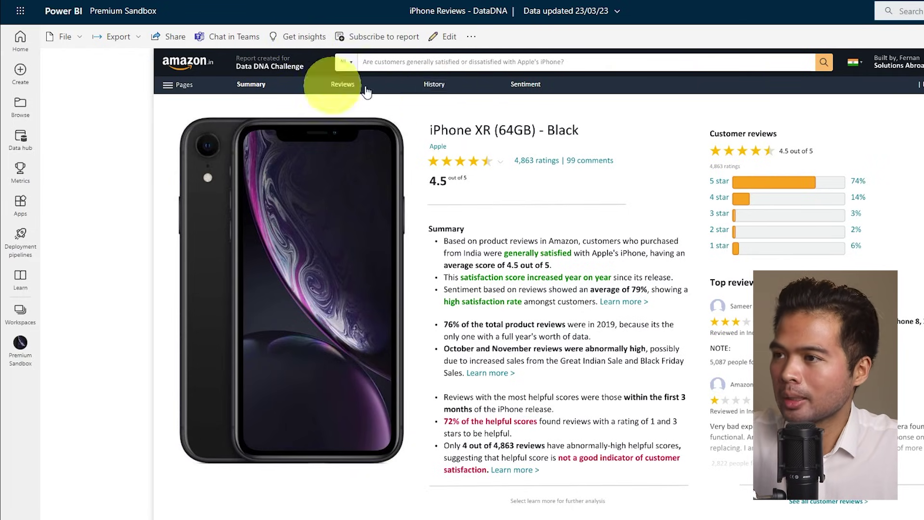
Step: Get AI insights on the report's History page
click(449, 87)
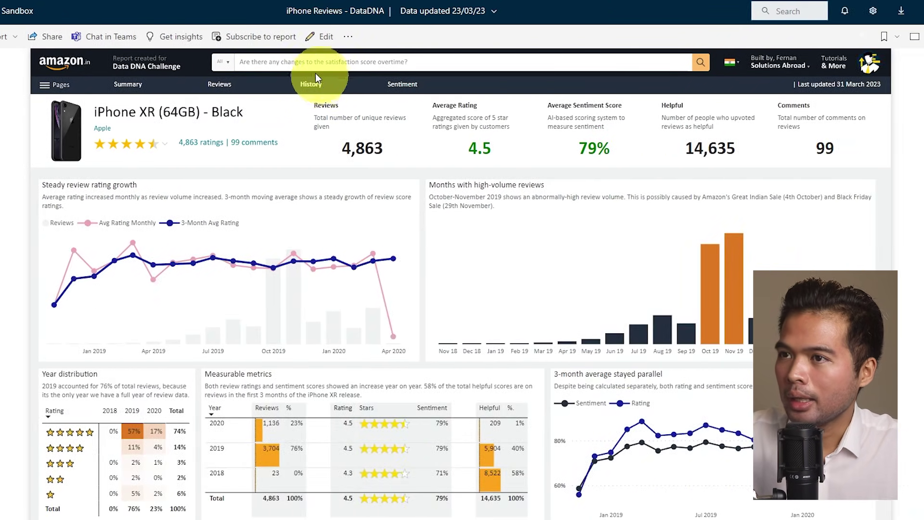
click(191, 43)
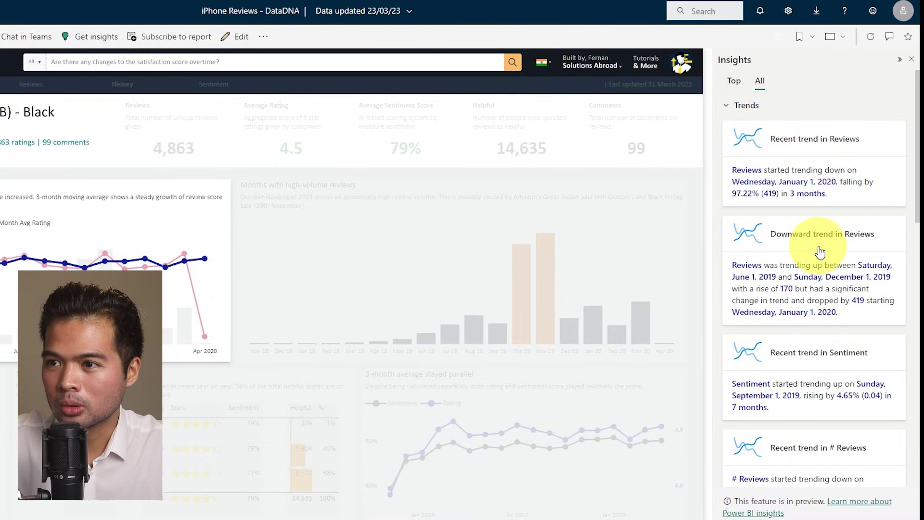
scroll(820, 251, down, 3)
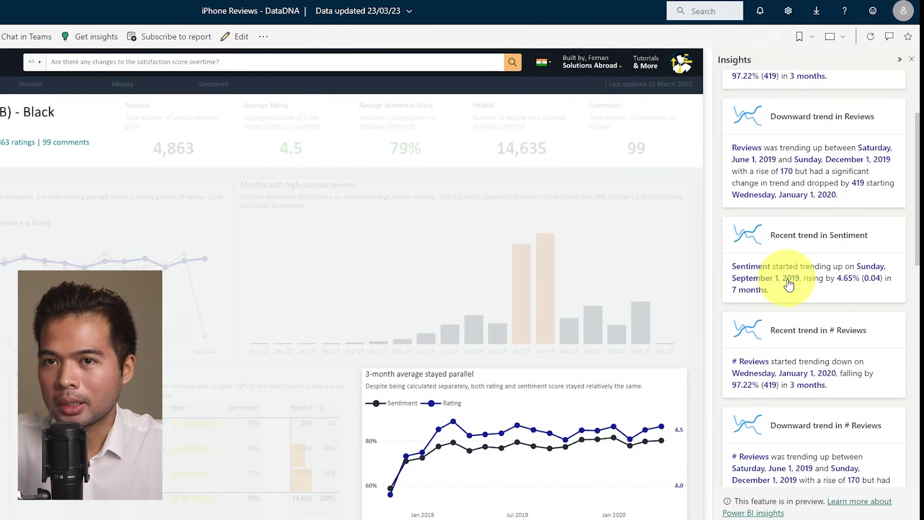